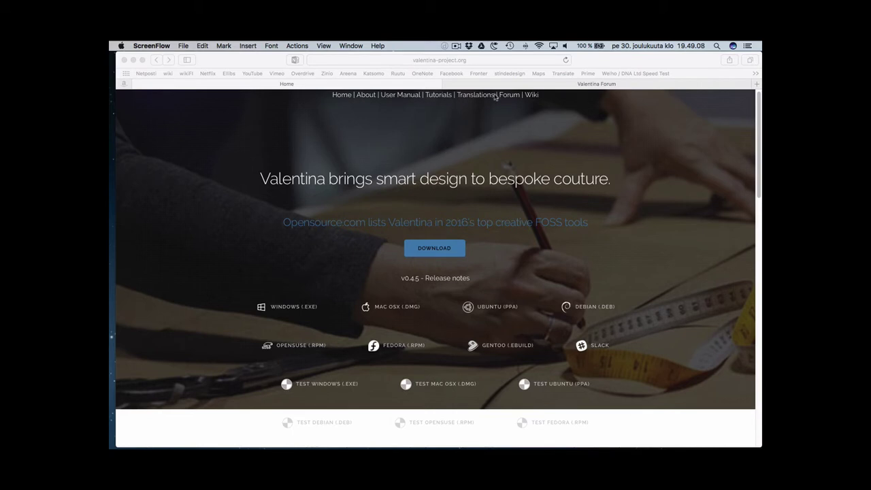
# Select the URL in Safari's address bar to enter the Valentina project address
pyautogui.click(492, 63)
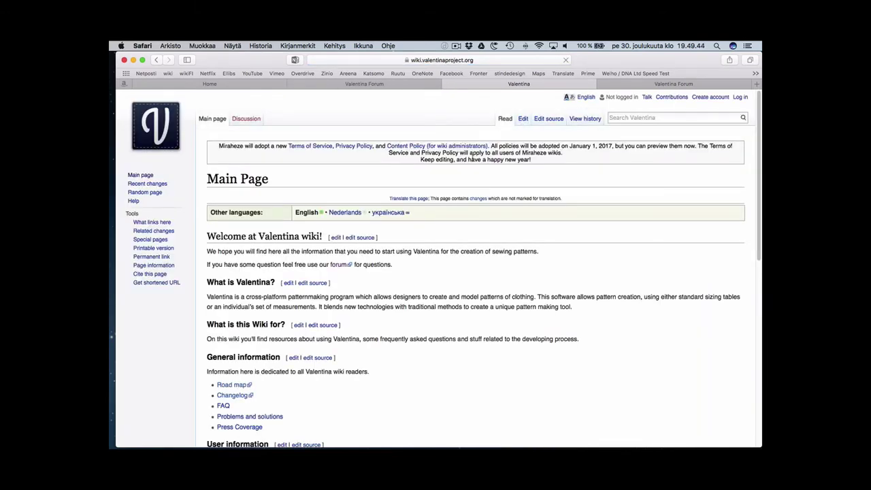
# Scroll the Valentina wiki Main Page down to the Contact us section
pyautogui.scroll(-2, 461, 192)
pyautogui.scroll(-10, 460, 191)
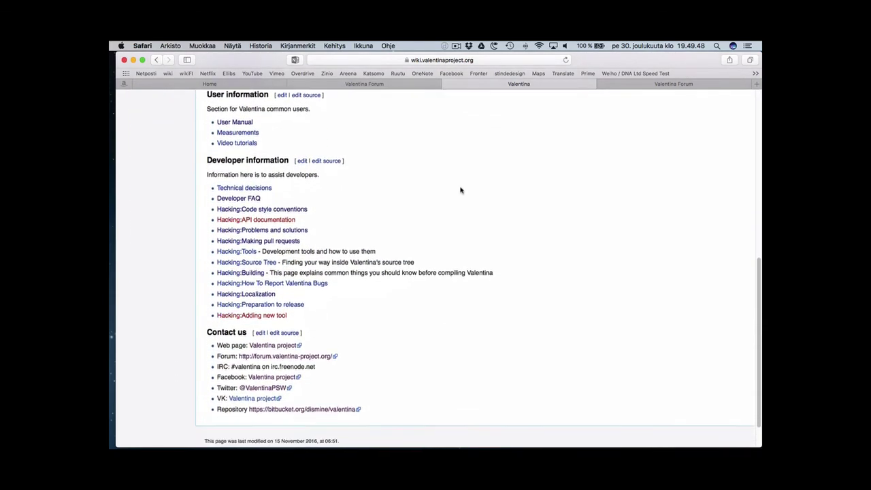
pyautogui.scroll(-2, 460, 190)
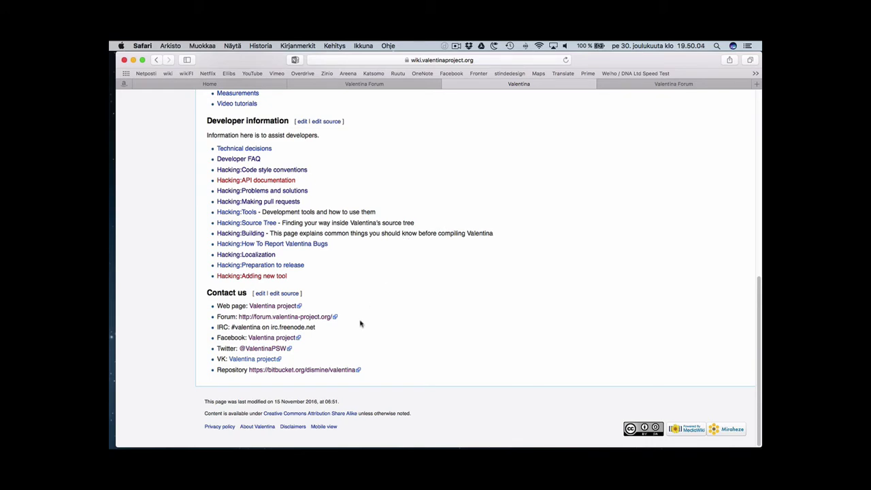
# Open the Valentina repository on Bitbucket and scroll through its Downloads file list
pyautogui.click(344, 371)
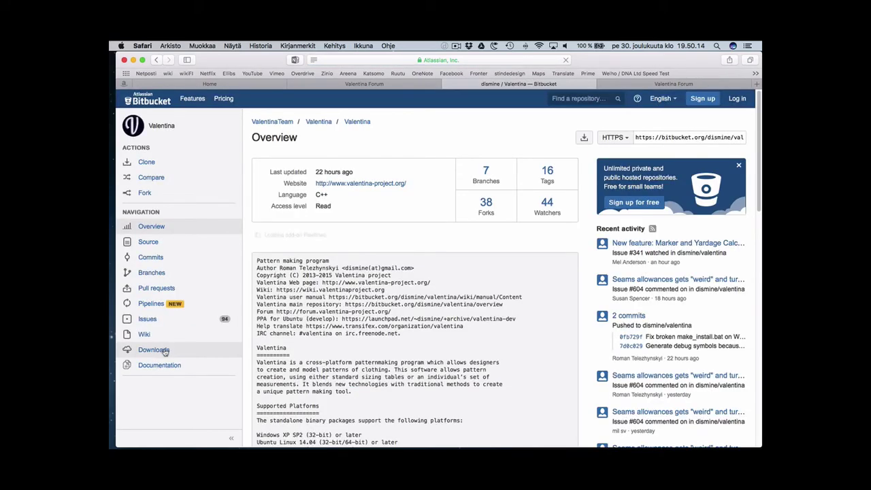
pyautogui.click(154, 350)
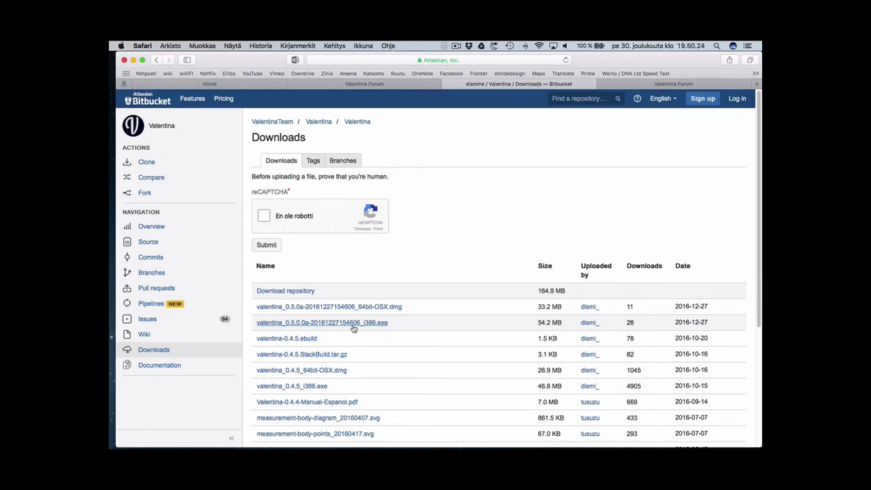
pyautogui.scroll(-4, 354, 329)
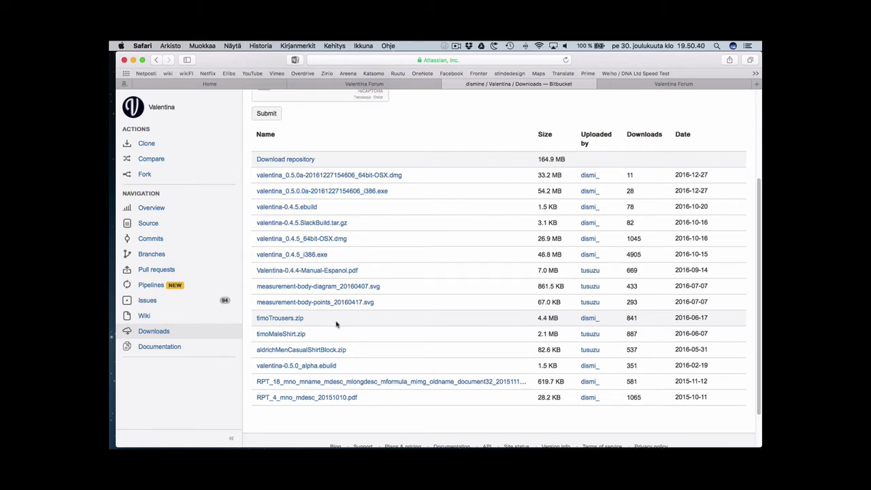
# Switch desktops over to trousers_block.val in Valentina
pyautogui.press('super+h')
pyautogui.press('super+Tab')
pyautogui.press('super+Tab')
pyautogui.press('super+Tab')
pyautogui.press('super+Tab')
pyautogui.press('super+grave')
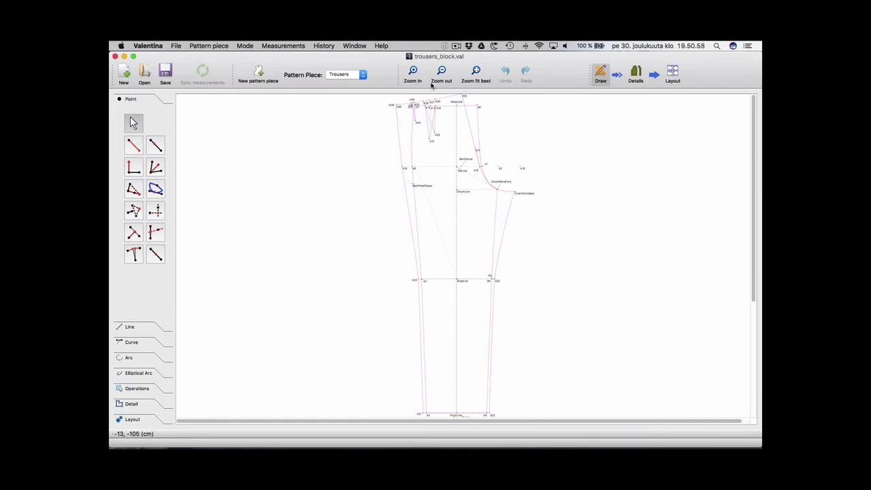
# Zoom in two steps on the trousers draft and scroll up to the waist area
pyautogui.click(414, 72)
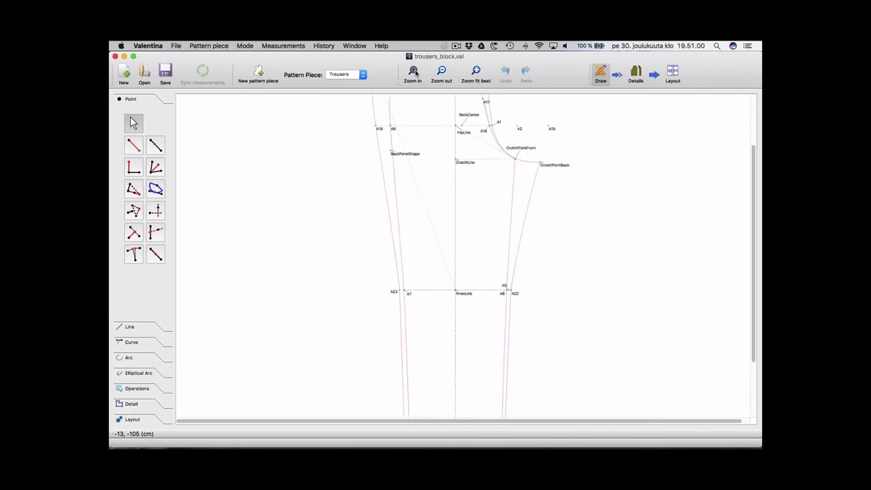
pyautogui.click(414, 72)
pyautogui.scroll(5, 424, 130)
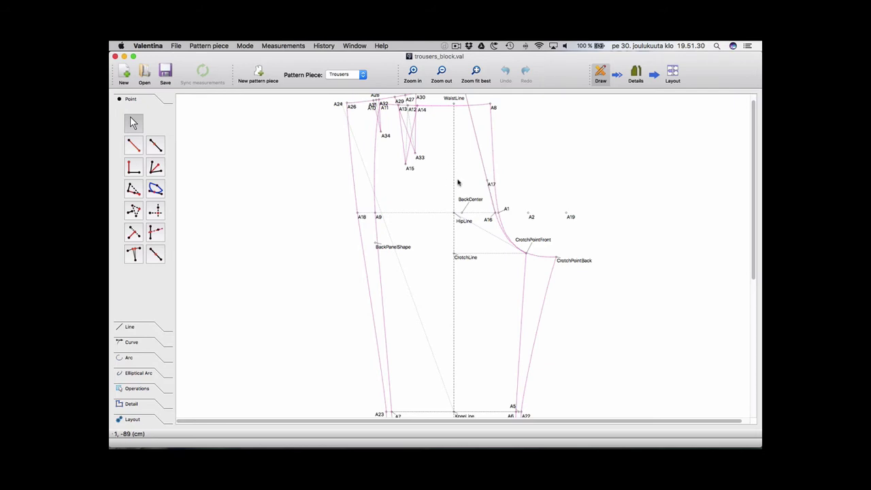
# Switch to trousers.svg in Inkscape and fit the whole page in view
pyautogui.hotkey('ctrl', 'Right')
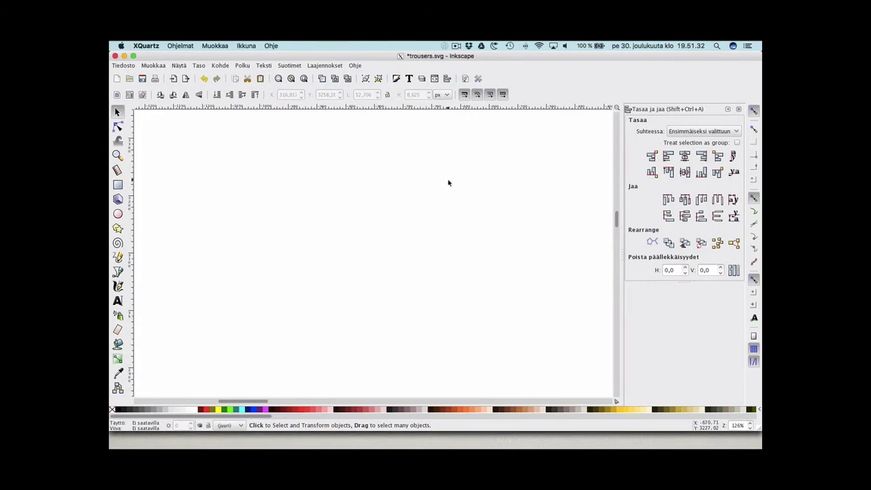
pyautogui.scroll(12, 453, 180)
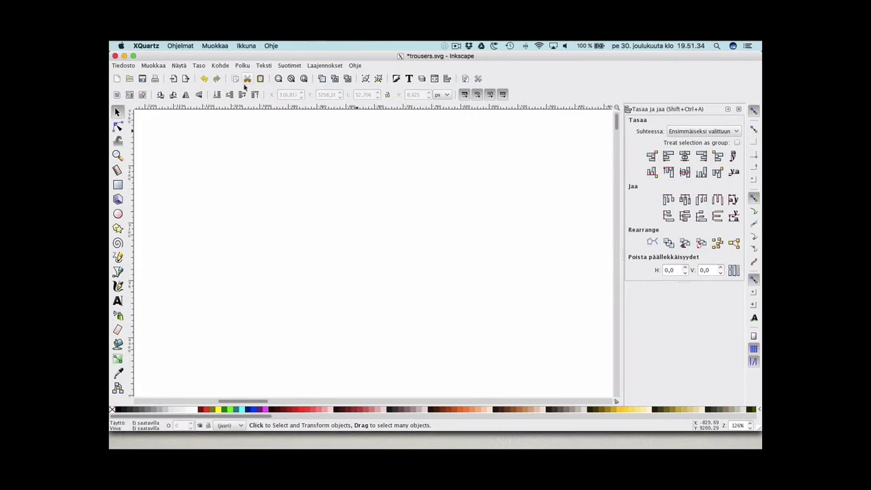
pyautogui.click(303, 79)
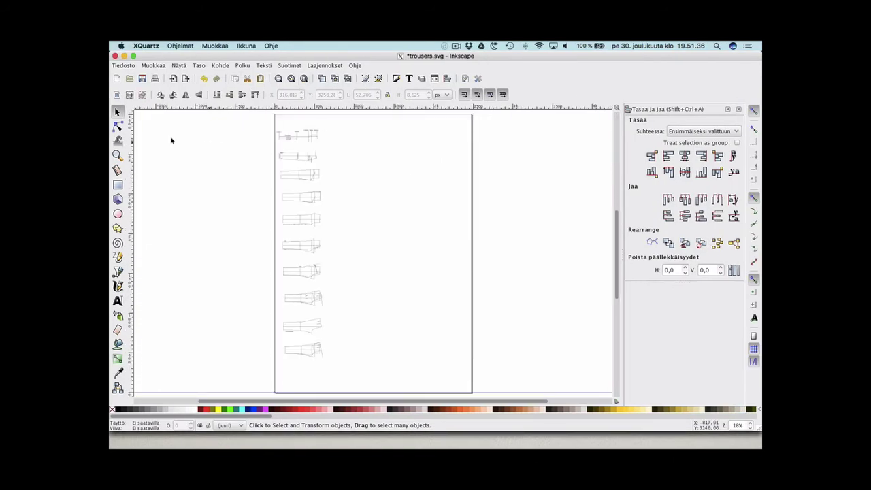
# Zoom into the top measurement diagram and browse through the trouser pieces
pyautogui.click(117, 156)
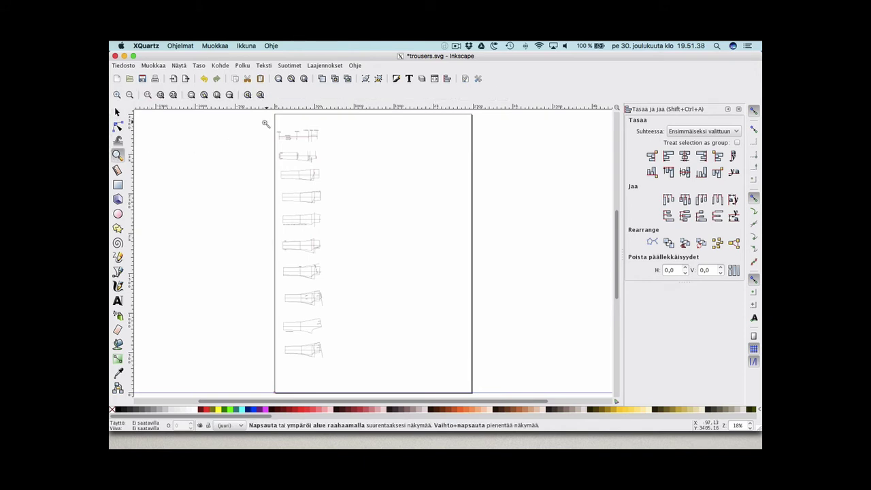
pyautogui.moveTo(264, 123); pyautogui.dragTo(337, 167)
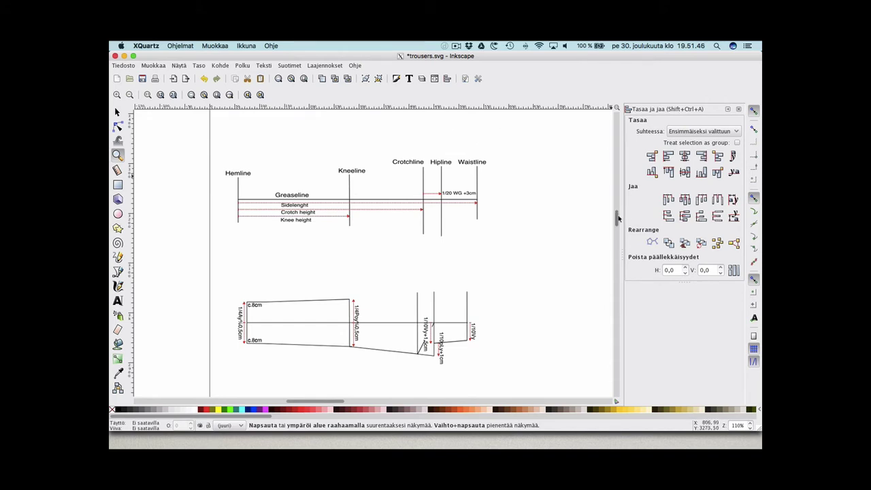
pyautogui.moveTo(617, 218); pyautogui.dragTo(608, 288)
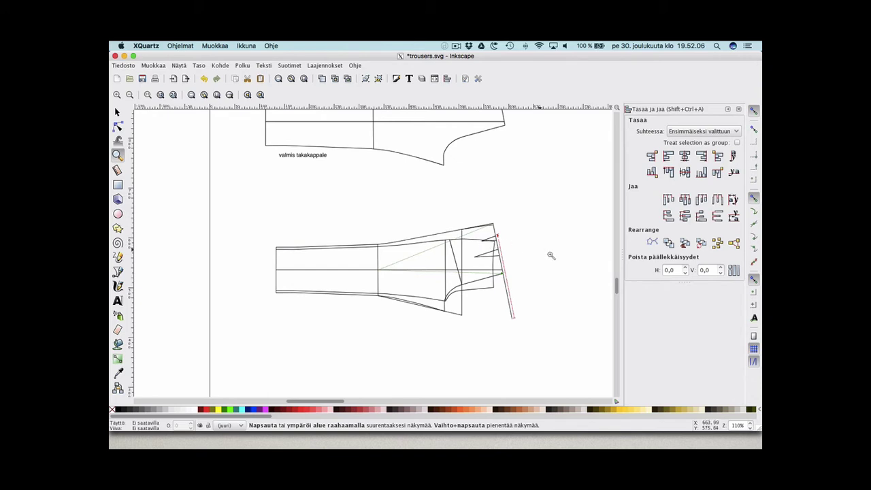
pyautogui.moveTo(617, 289); pyautogui.dragTo(615, 140)
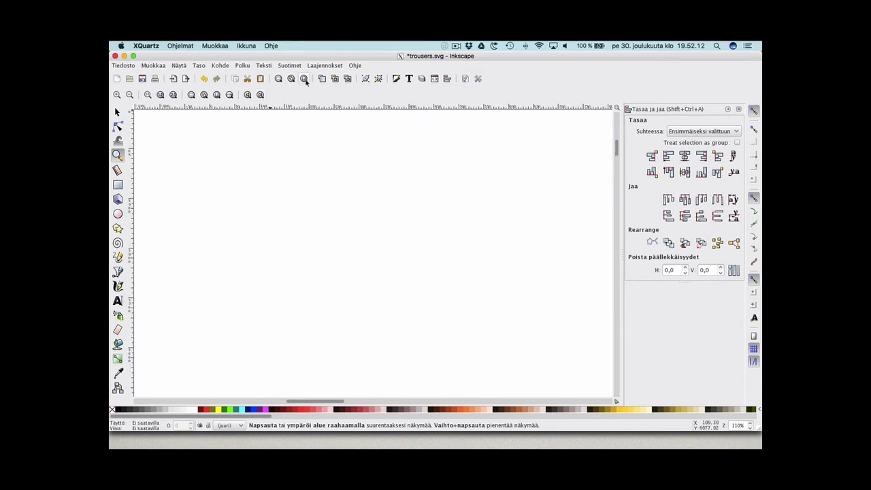
# Refit the page, zoom into the top Hemline-to-Waistline diagrams, then move to the desktop
pyautogui.click(303, 78)
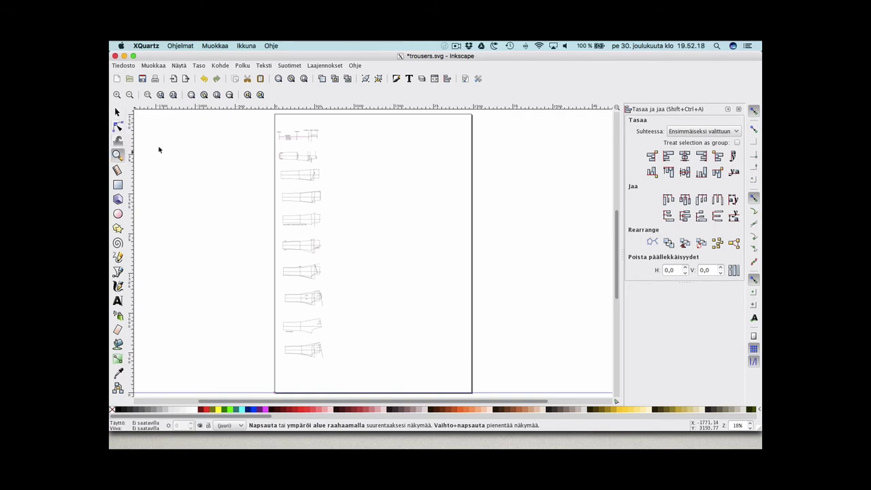
pyautogui.moveTo(270, 127); pyautogui.dragTo(334, 171)
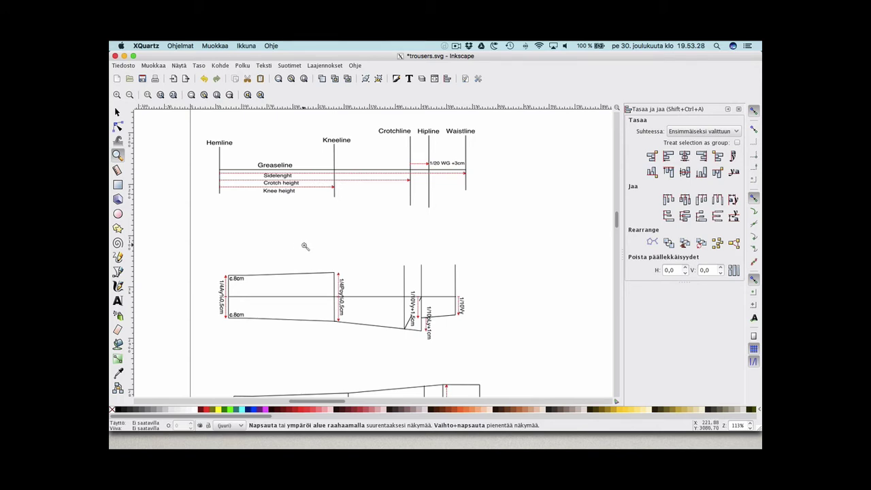
pyautogui.hotkey('ctrl', 'Right')
pyautogui.hotkey('ctrl', 'Right')
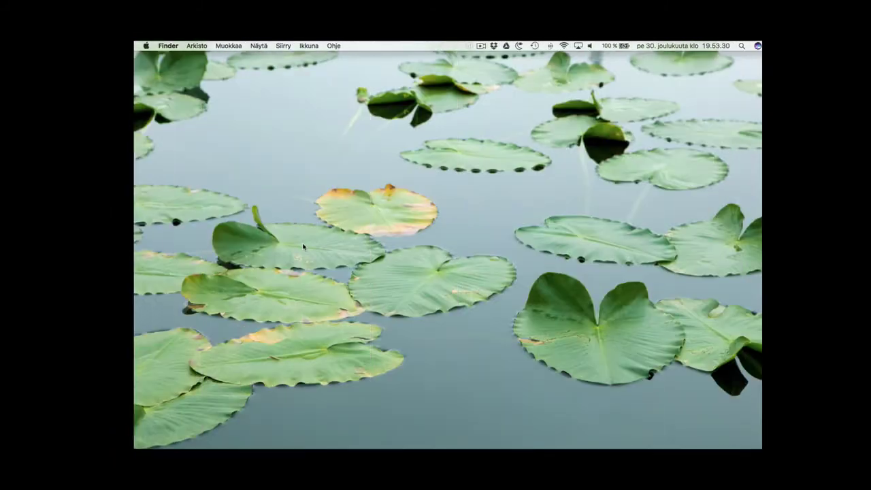
# Return to the trousers block draft in Valentina and scroll to point A16
pyautogui.hotkey('ctrl', 'Left')
pyautogui.hotkey('ctrl', 'Left')
pyautogui.hotkey('ctrl', 'Left')
pyautogui.hotkey('ctrl', 'Left')
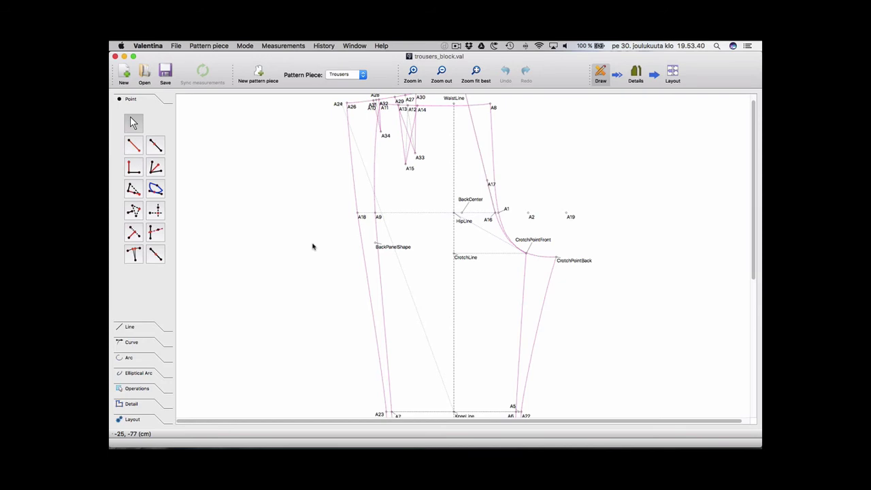
pyautogui.scroll(1, 476, 229)
pyautogui.scroll(1, 480, 228)
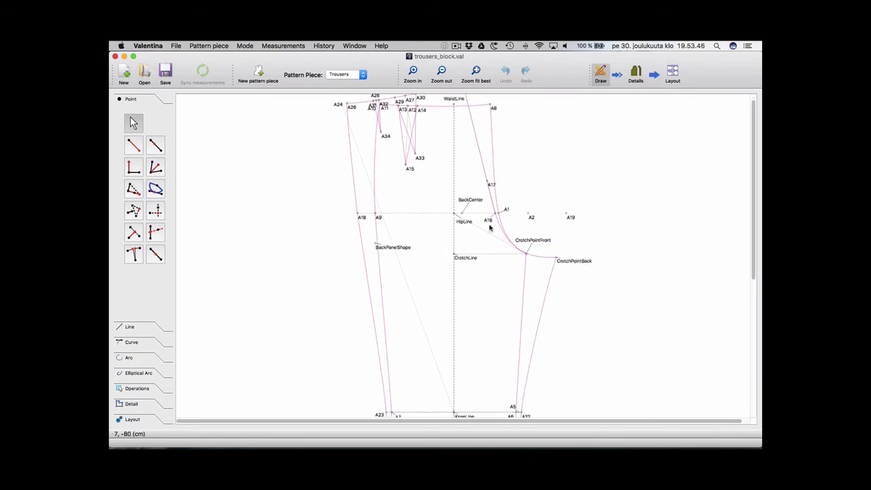
pyautogui.scroll(-5, 490, 224)
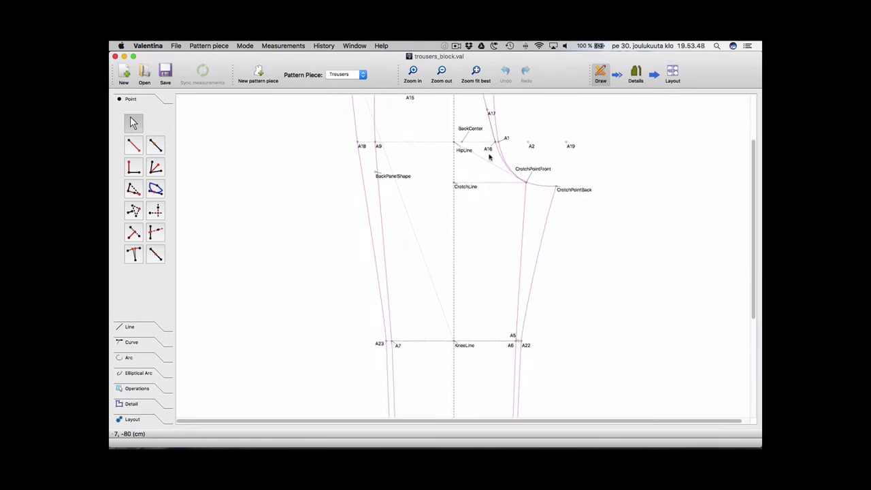
# Check A16's length formula CurrentLength+#BackPanelHipWidthBack (7,75 cm), confirm, and scroll to the waistline
pyautogui.rightClick(489, 152)
pyautogui.click(507, 158)
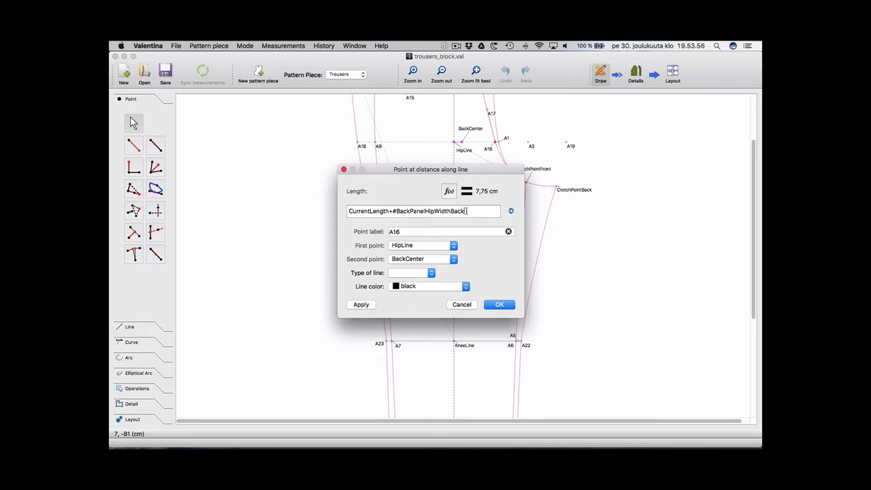
pyautogui.click(508, 306)
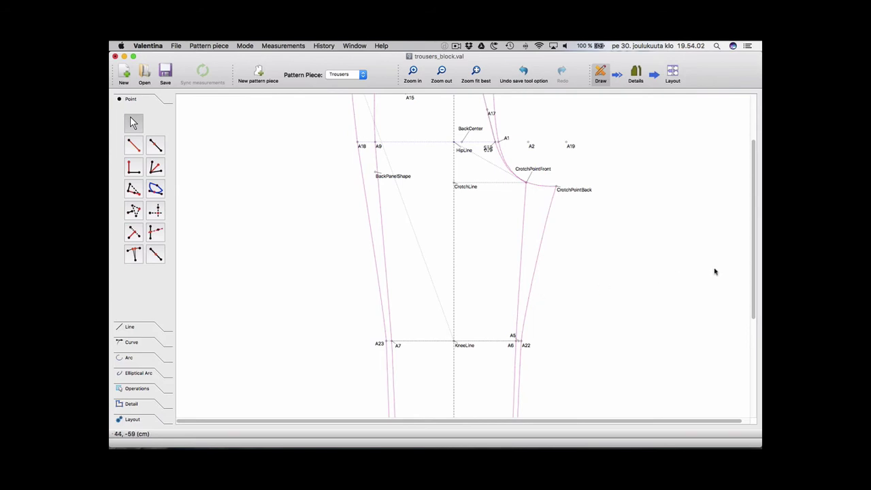
pyautogui.moveTo(753, 268); pyautogui.dragTo(747, 211)
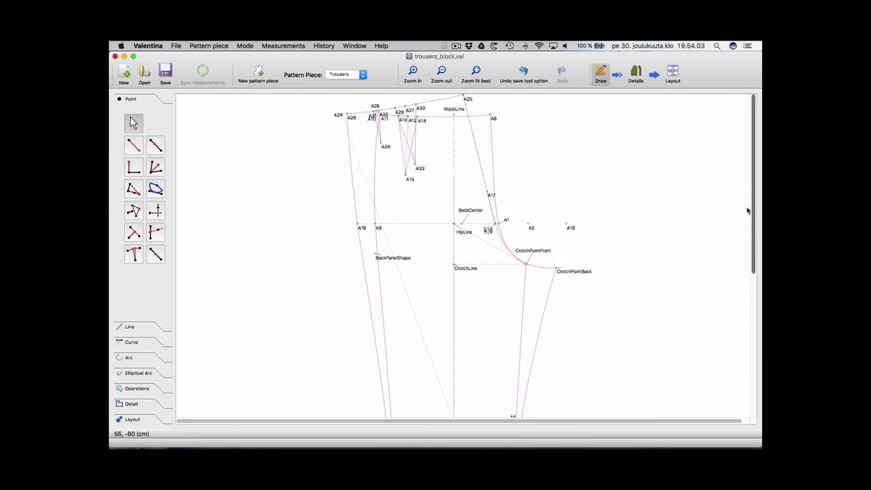
# Select a waistline point on the trousers block draft
pyautogui.click(468, 100)
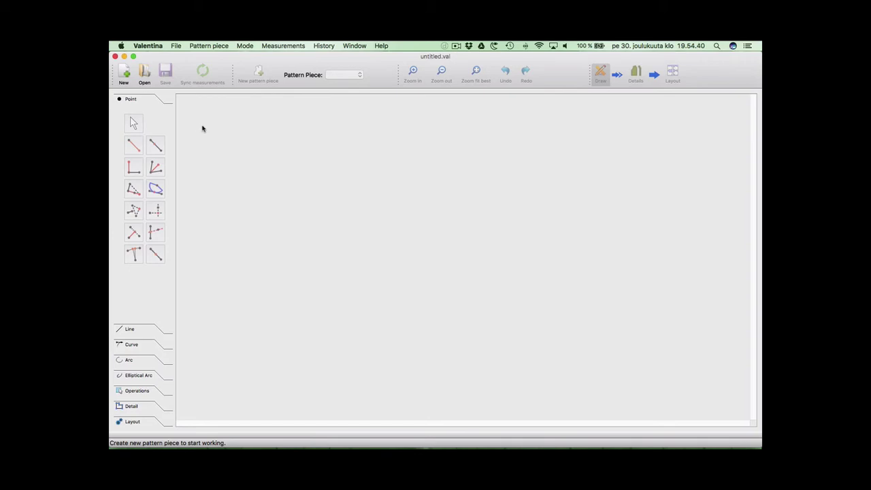
# Create a new pattern with Pattern piece 1 in centimeters and choose the Line between points tool
pyautogui.click(127, 79)
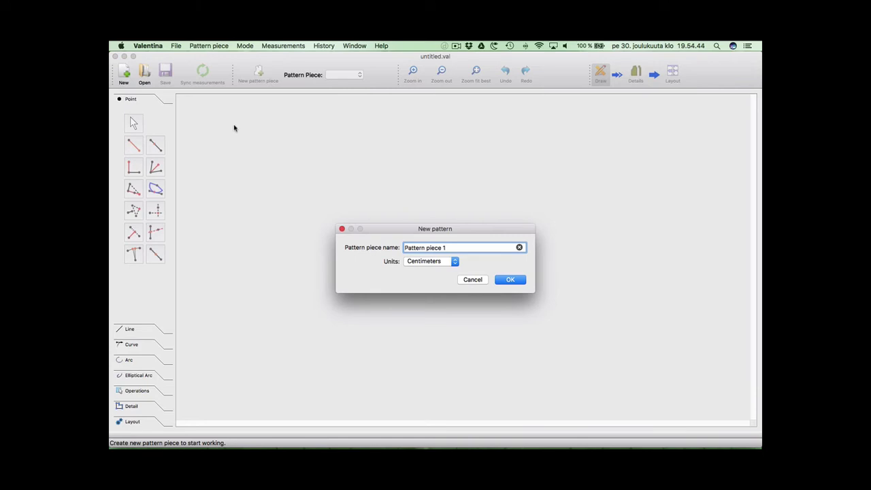
pyautogui.click(511, 279)
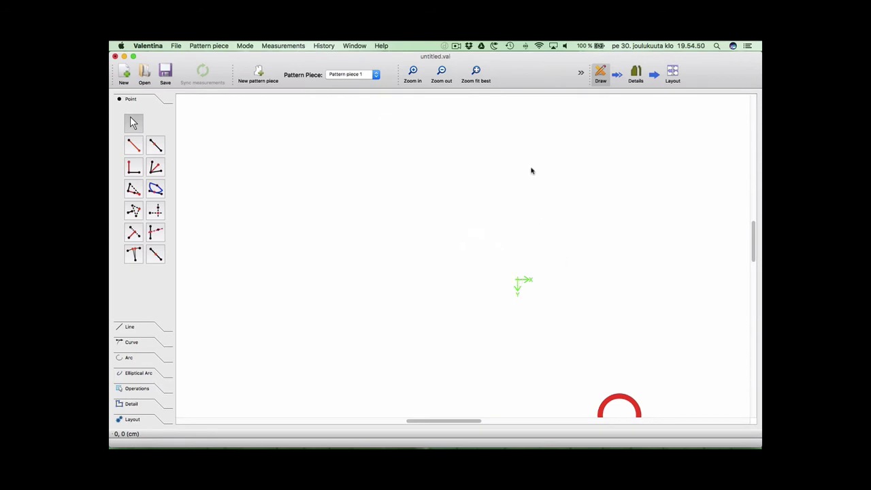
pyautogui.click(477, 73)
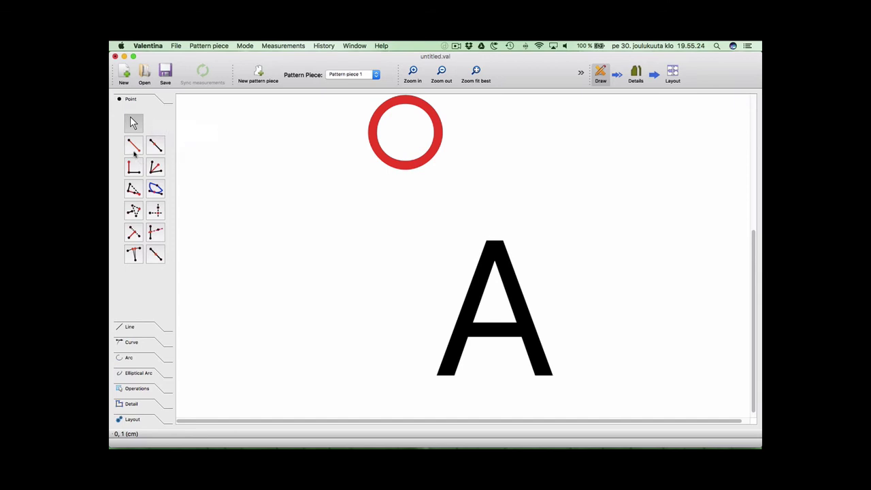
pyautogui.click(134, 153)
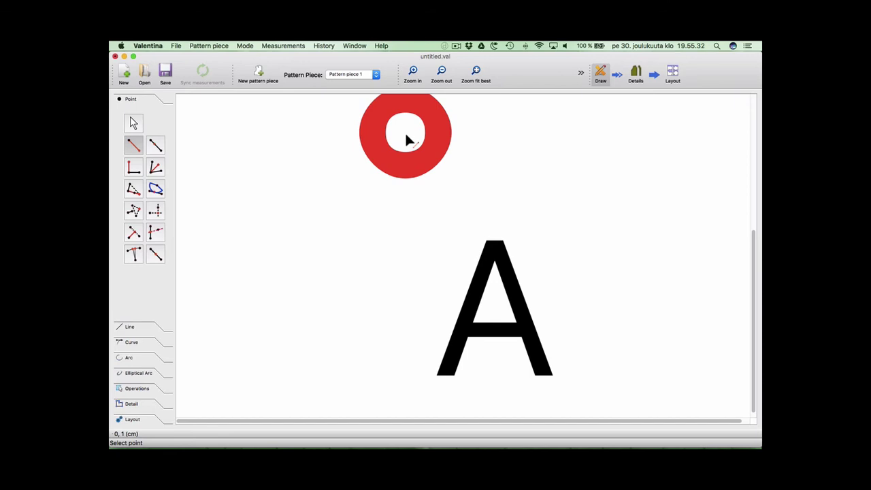
# Create point A1 from base point A with length 5, angle 0 and a solid line
pyautogui.click(512, 130)
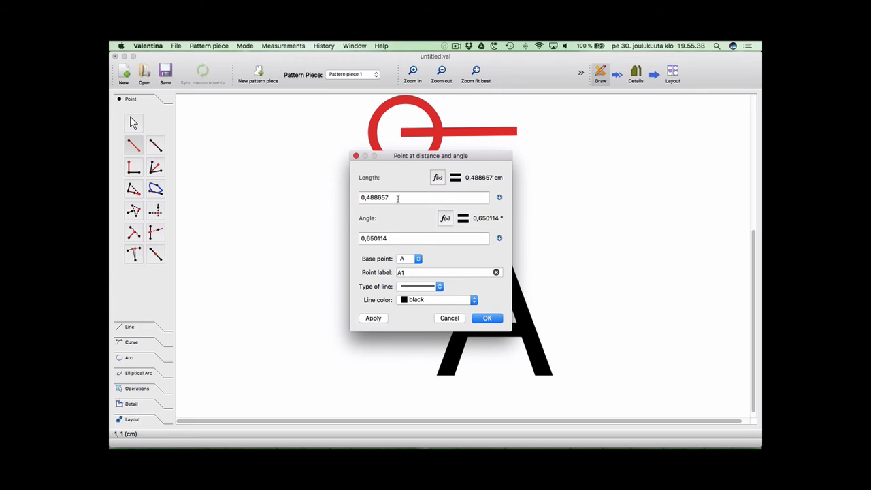
pyautogui.moveTo(398, 197); pyautogui.dragTo(359, 197)
pyautogui.write('5')
pyautogui.click(400, 238)
pyautogui.moveTo(379, 238); pyautogui.dragTo(352, 238)
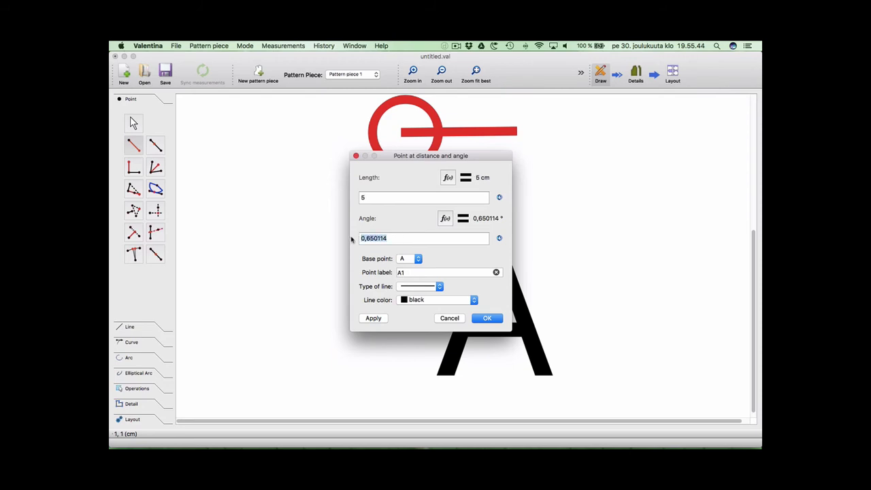
pyautogui.write('0')
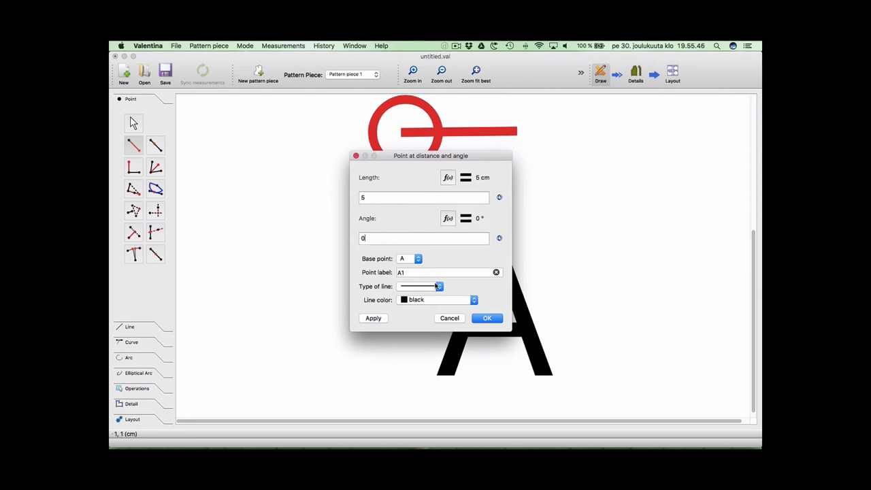
pyautogui.click(436, 286)
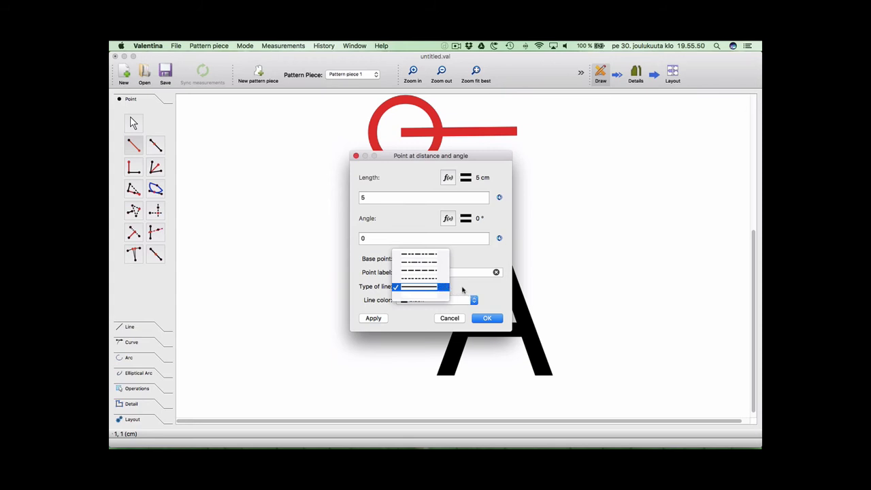
pyautogui.click(463, 290)
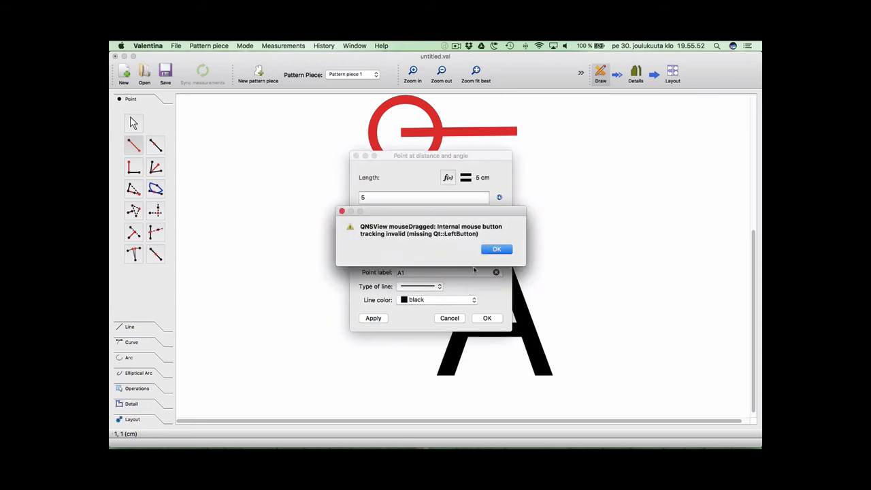
pyautogui.click(497, 250)
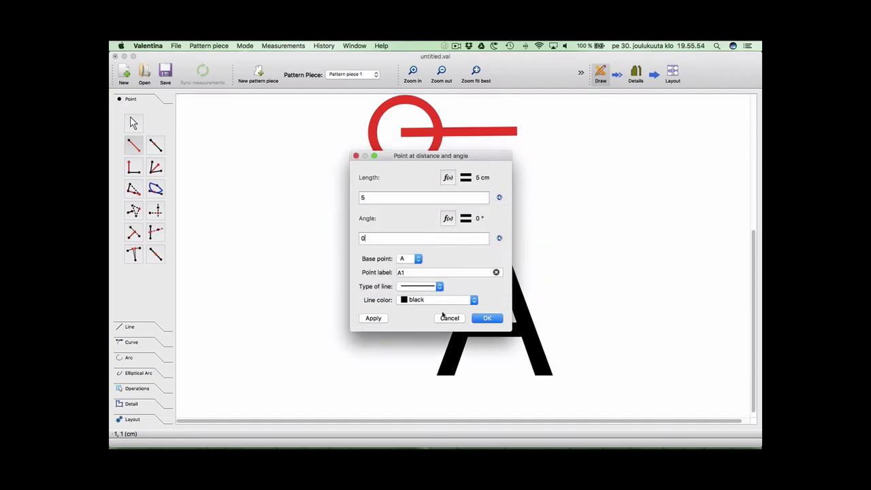
pyautogui.click(498, 319)
pyautogui.click(498, 319)
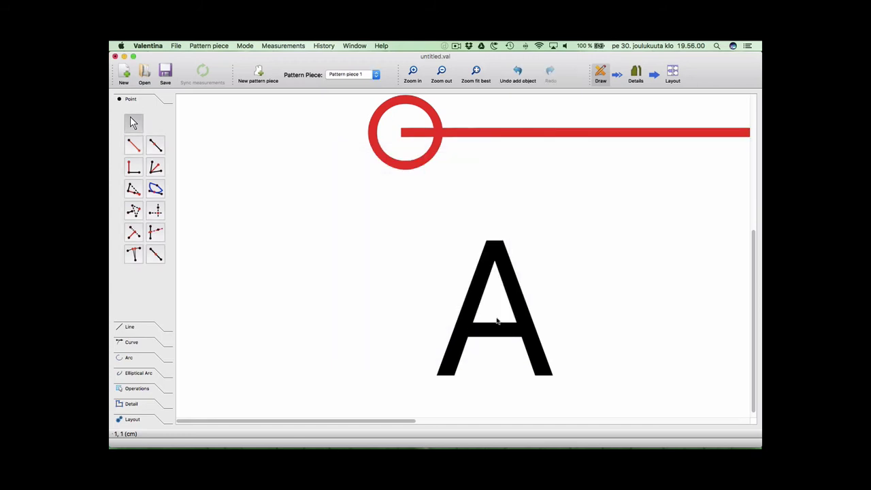
# Zoom to fit the whole A–A1 line, then select the Point along perpendicular tool
pyautogui.click(477, 73)
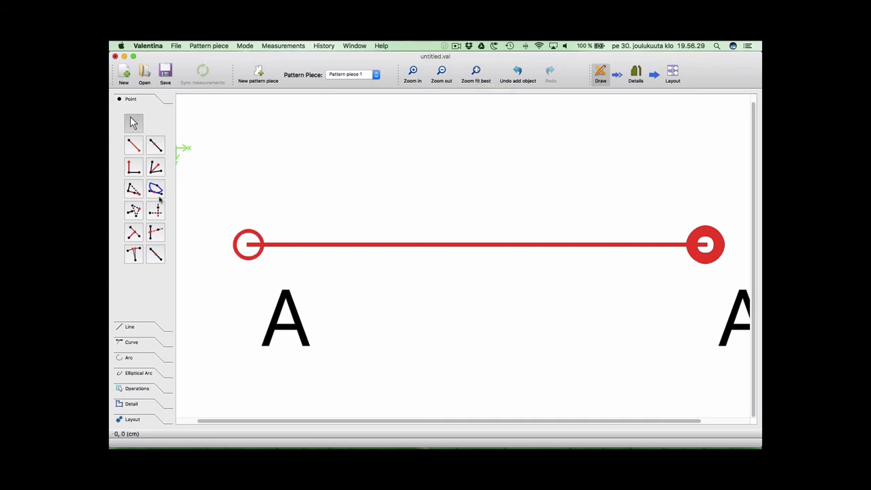
pyautogui.click(138, 173)
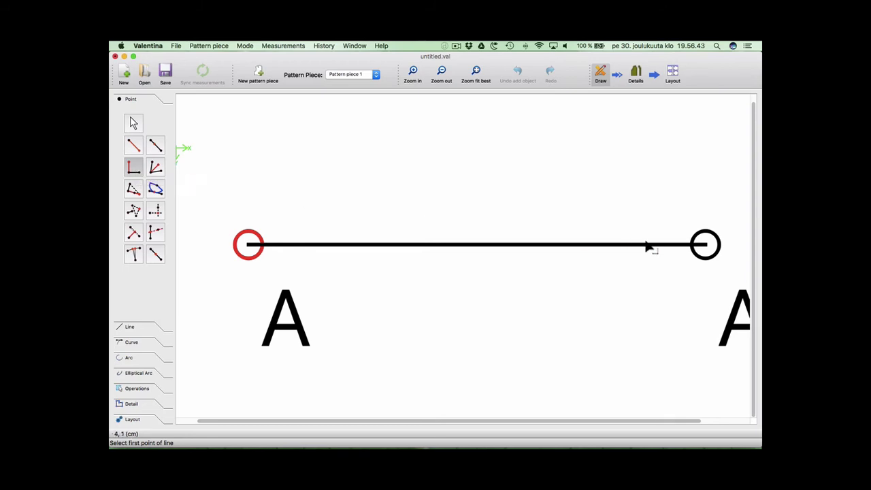
# Place A2 10 cm perpendicular to A1–A at A1, turned 180°, joined by a dashed line
pyautogui.click(705, 249)
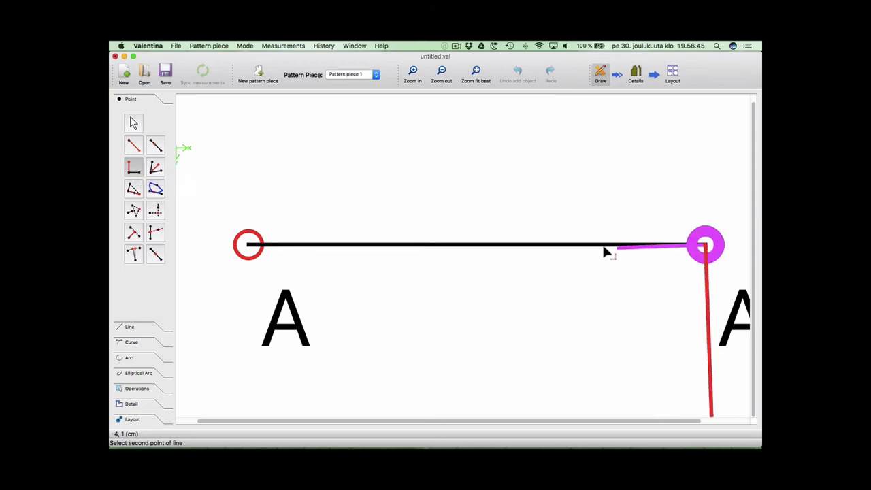
pyautogui.click(249, 245)
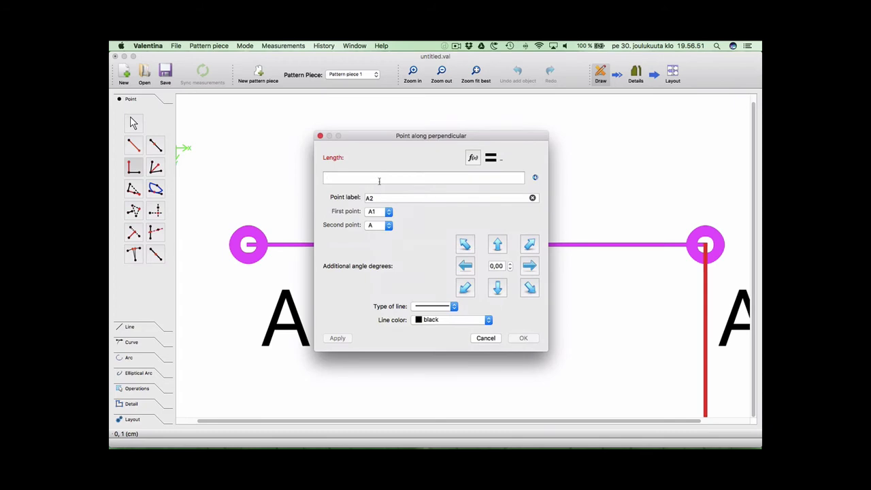
pyautogui.write('10')
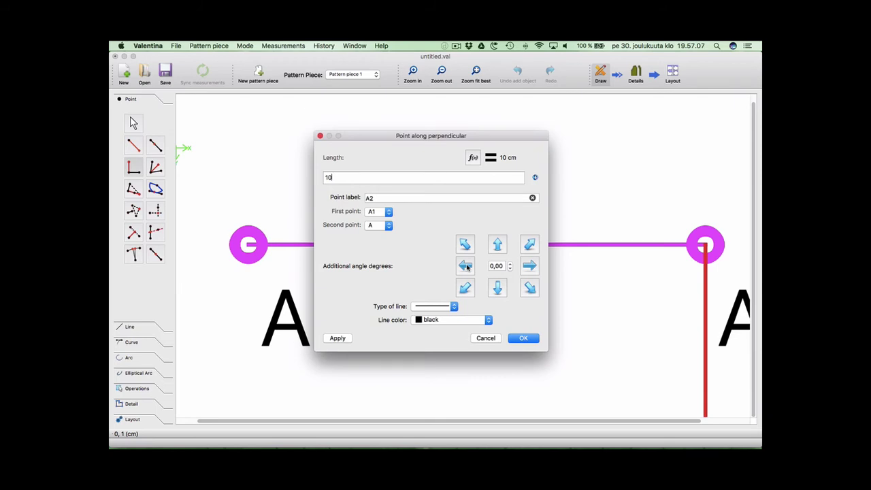
pyautogui.click(465, 266)
pyautogui.click(455, 307)
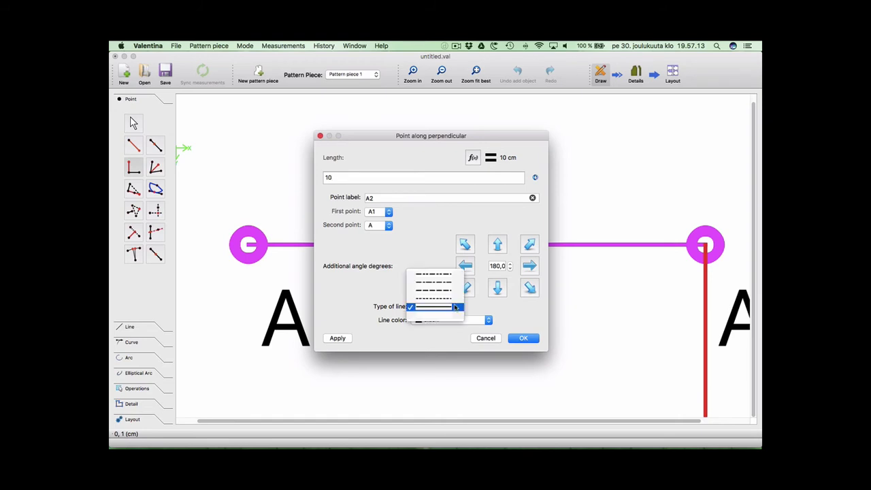
pyautogui.click(433, 298)
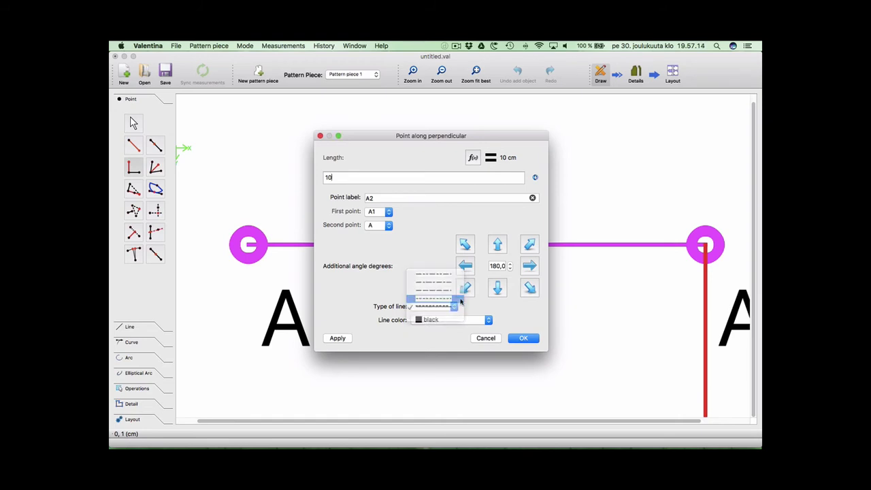
pyautogui.click(524, 338)
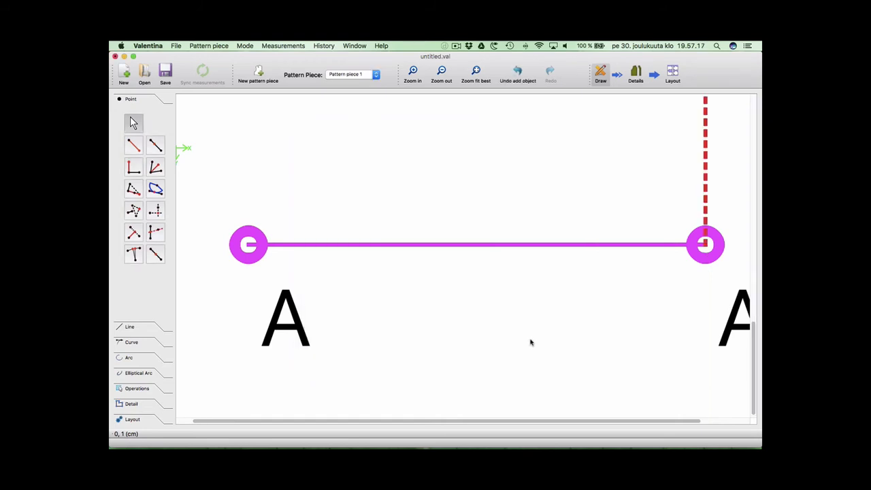
# Zoom to fit, then create A3 using point A's X and point A2's Y
pyautogui.click(476, 75)
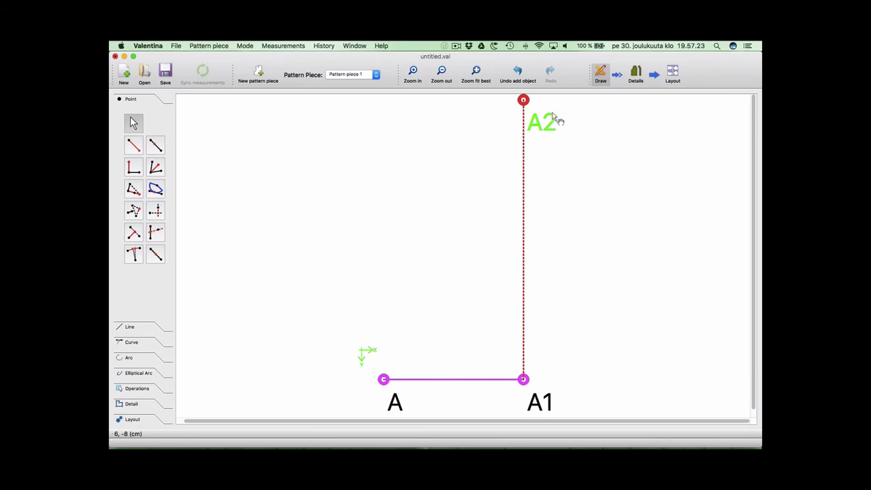
pyautogui.click(156, 215)
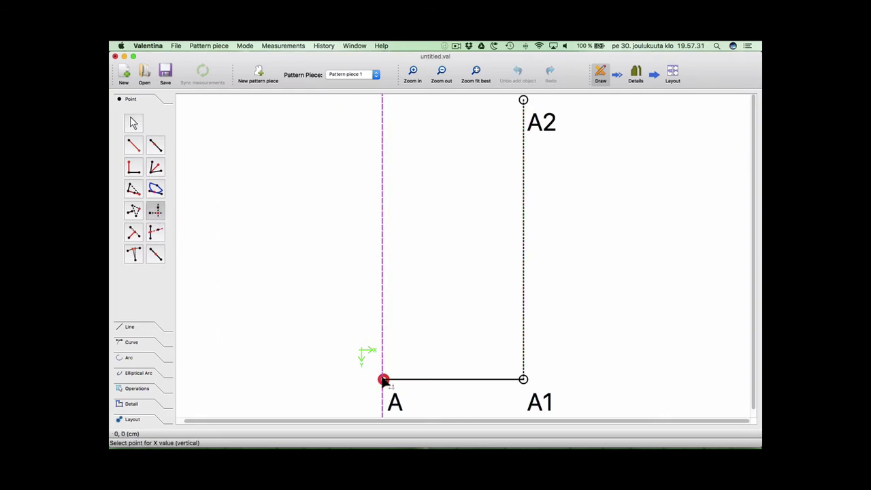
pyautogui.click(384, 380)
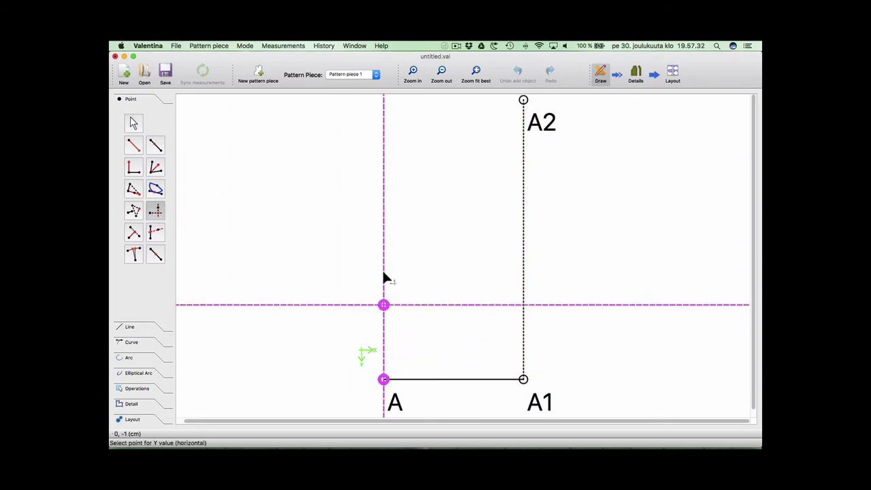
pyautogui.click(523, 100)
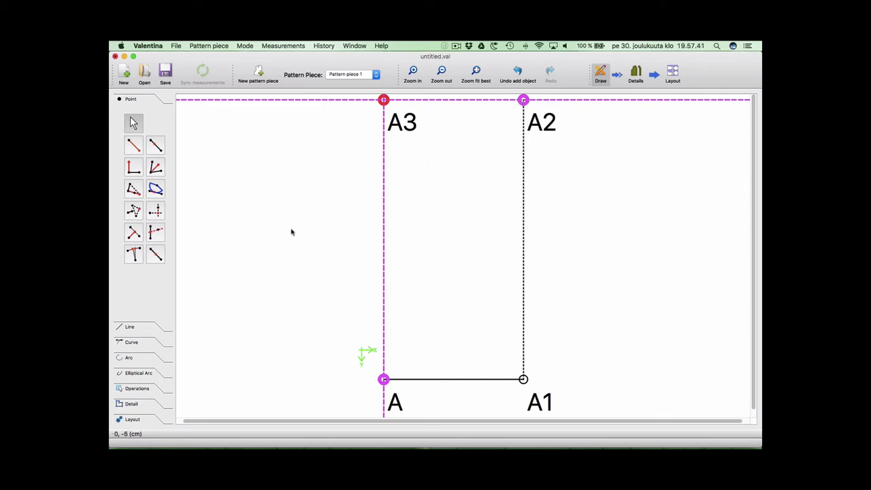
# Draw a simple curve from point A3 to point A
pyautogui.click(127, 343)
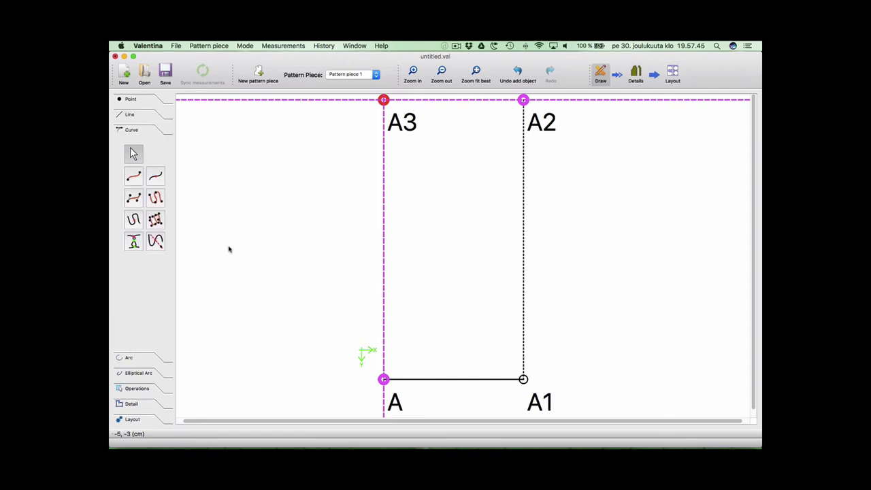
pyautogui.click(139, 179)
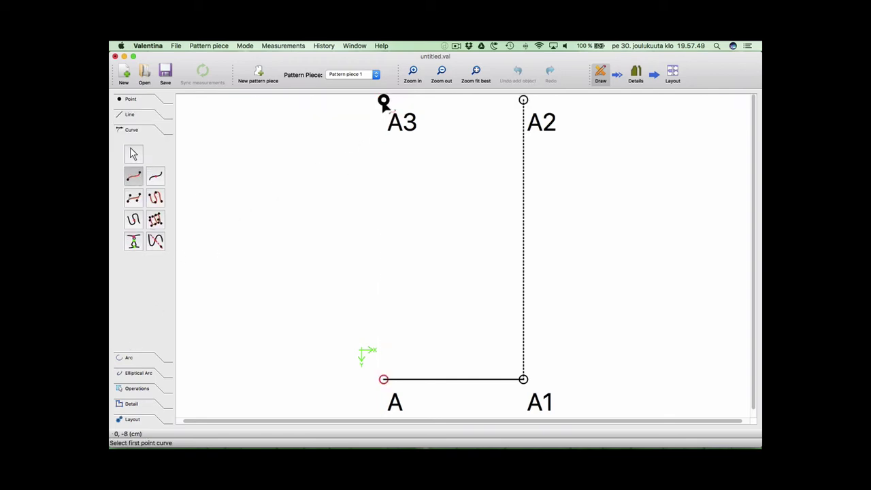
pyautogui.click(384, 100)
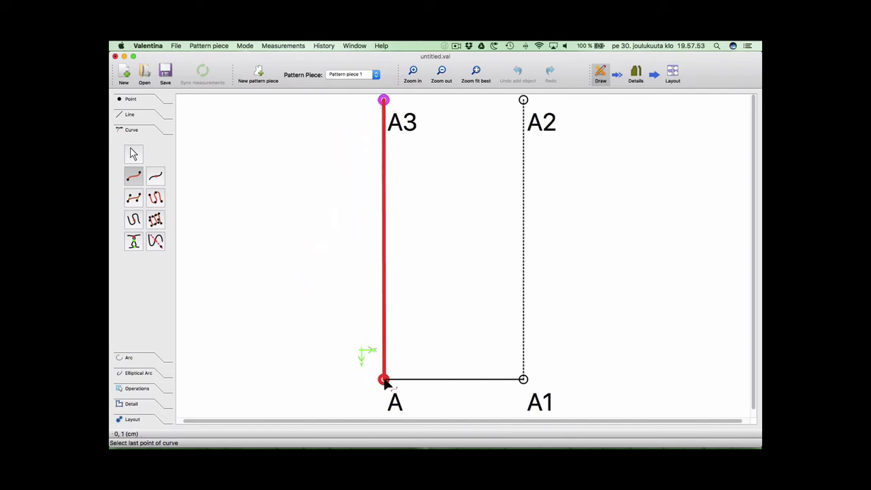
pyautogui.click(384, 380)
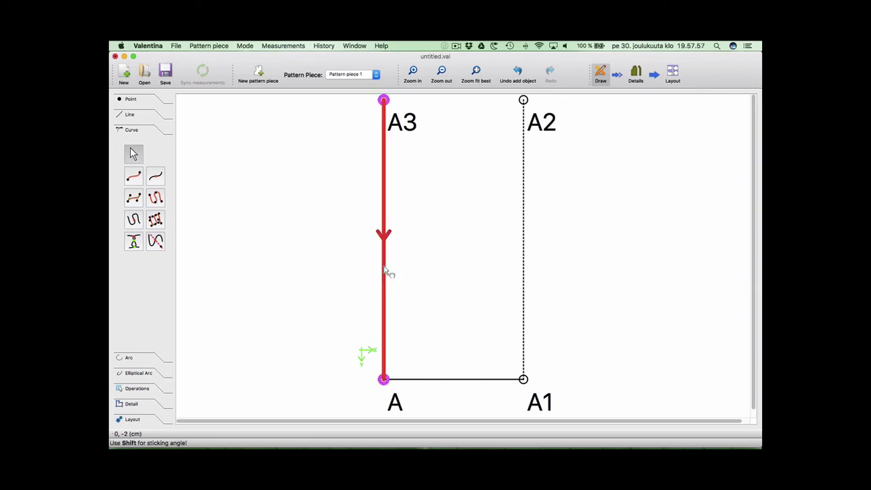
# Drag the A3–A curve and its control handles so it bows outward to the left
pyautogui.moveTo(386, 272); pyautogui.dragTo(343, 267)
pyautogui.moveTo(349, 107); pyautogui.dragTo(357, 151)
pyautogui.moveTo(309, 395); pyautogui.dragTo(344, 249)
pyautogui.scroll(2, 432, 279)
pyautogui.scroll(-3, 432, 277)
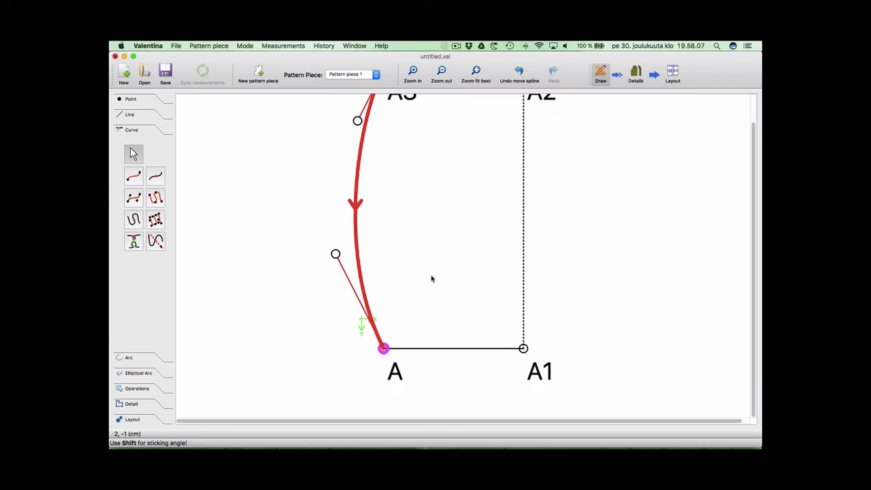
pyautogui.scroll(3, 431, 279)
pyautogui.scroll(-1, 432, 279)
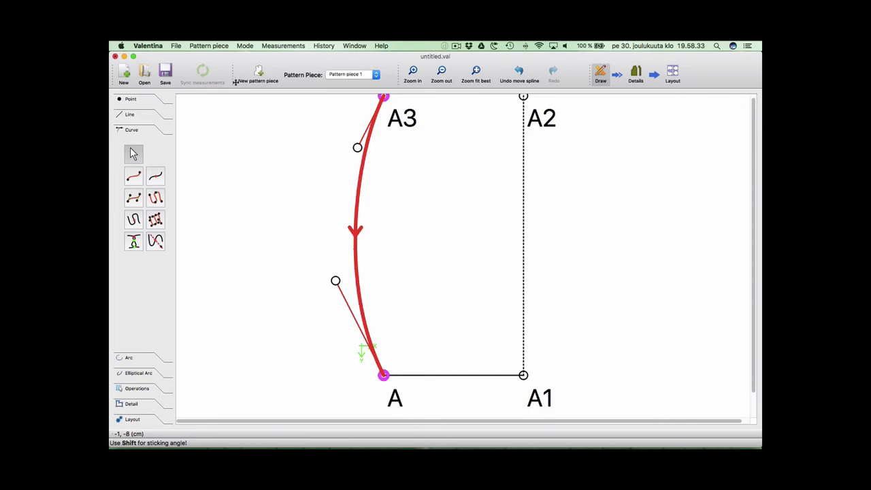
# In the Table of Variables, check the line lengths and the A3–A curve length
pyautogui.click(289, 48)
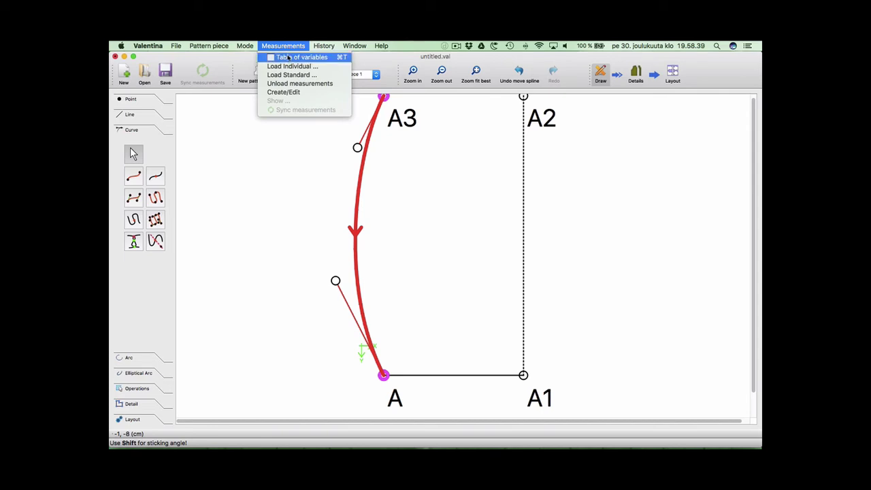
pyautogui.click(289, 58)
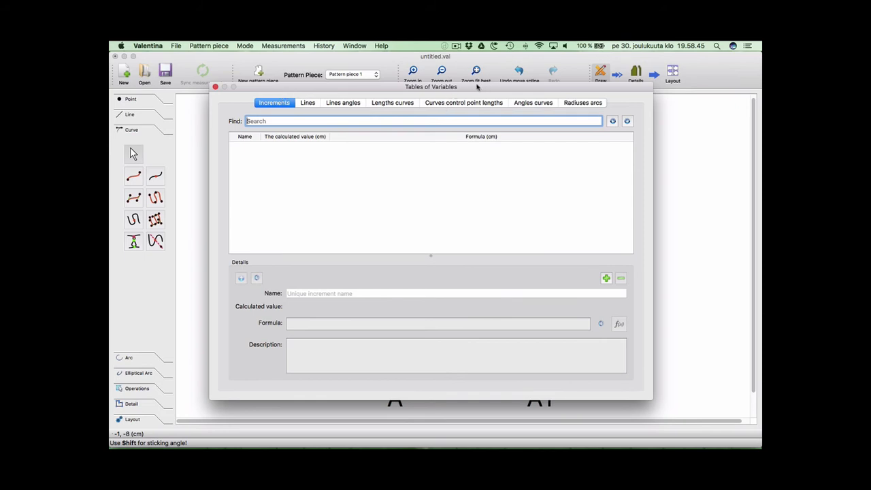
pyautogui.click(312, 103)
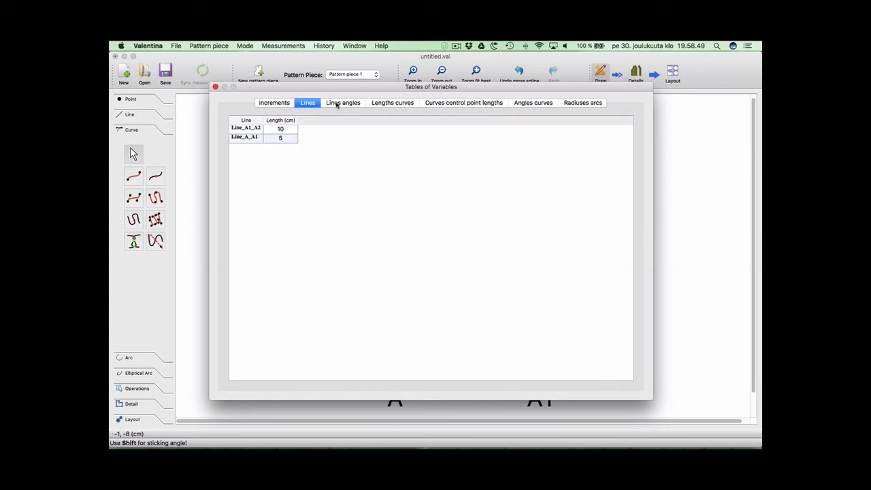
pyautogui.click(380, 105)
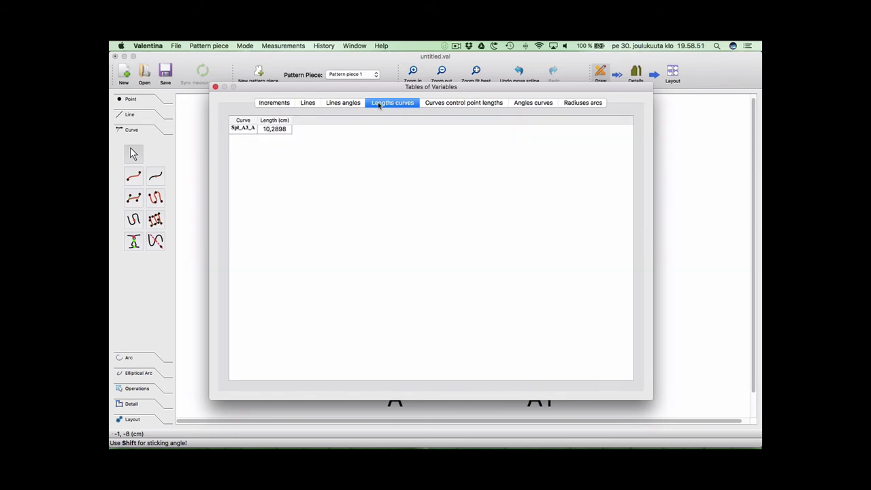
pyautogui.click(286, 106)
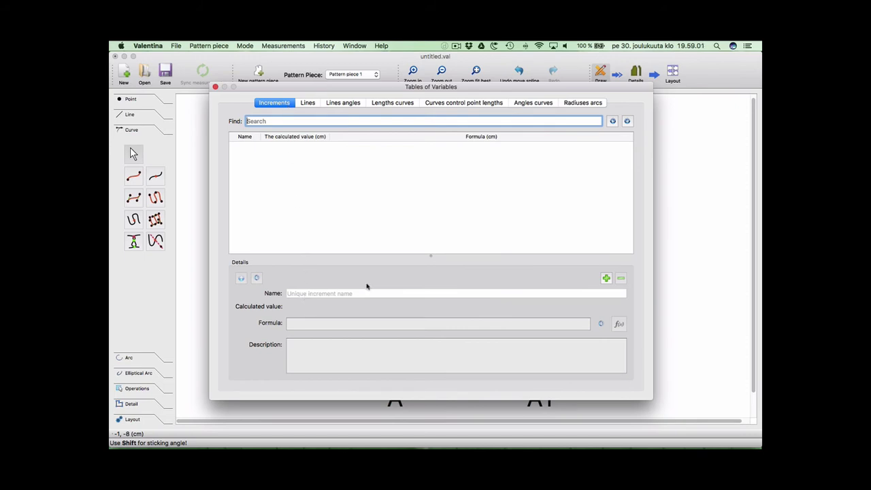
# Add increment LineLength with formula 6, close the table, and bring up point A2's context menu
pyautogui.click(605, 277)
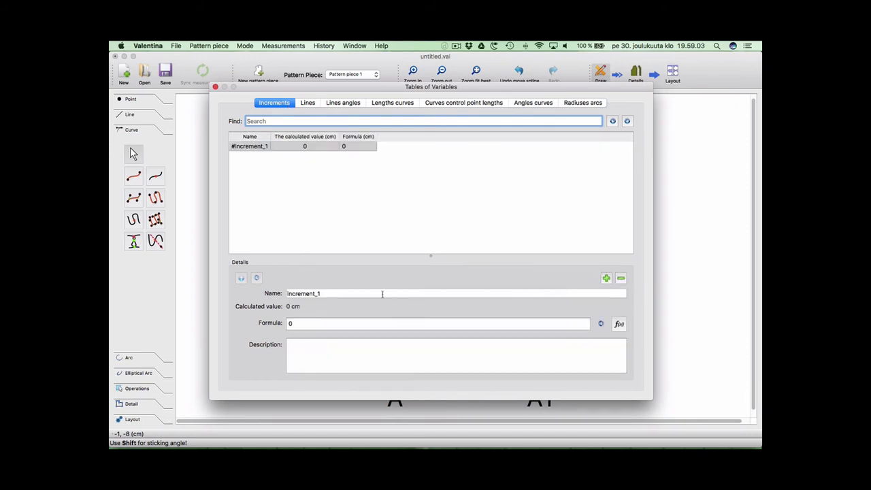
pyautogui.doubleClick(326, 293)
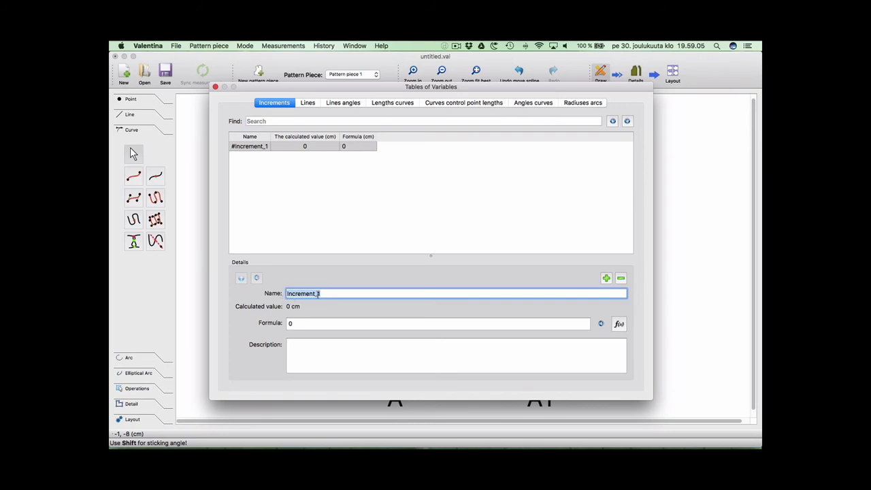
pyautogui.write('LineLength')
pyautogui.click(313, 323)
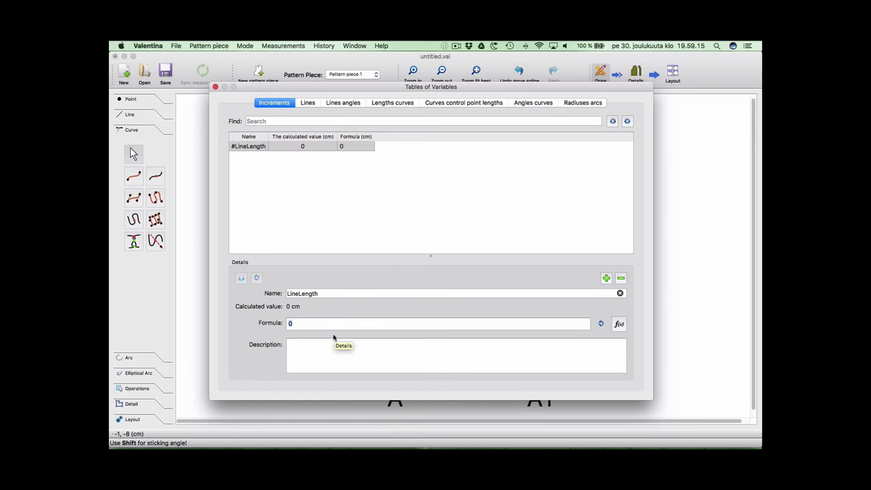
pyautogui.write('6')
pyautogui.click(216, 88)
pyautogui.rightClick(553, 126)
# In A2's settings, replace the fixed length 10 with #LineLength using the formula wizard
pyautogui.click(564, 126)
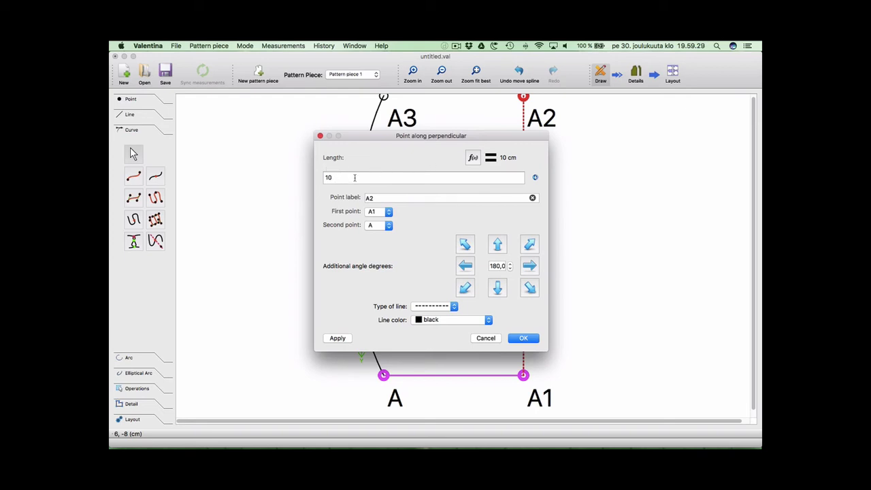
pyautogui.click(471, 159)
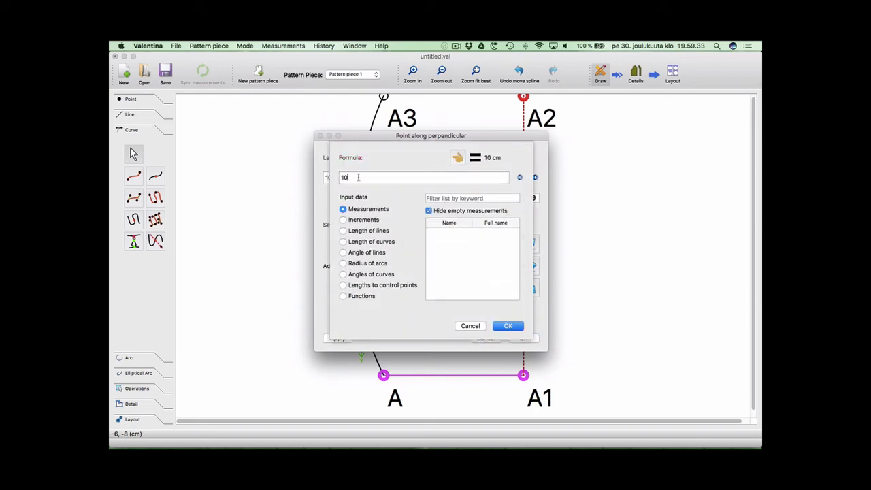
pyautogui.press('BackSpace')
pyautogui.press('BackSpace')
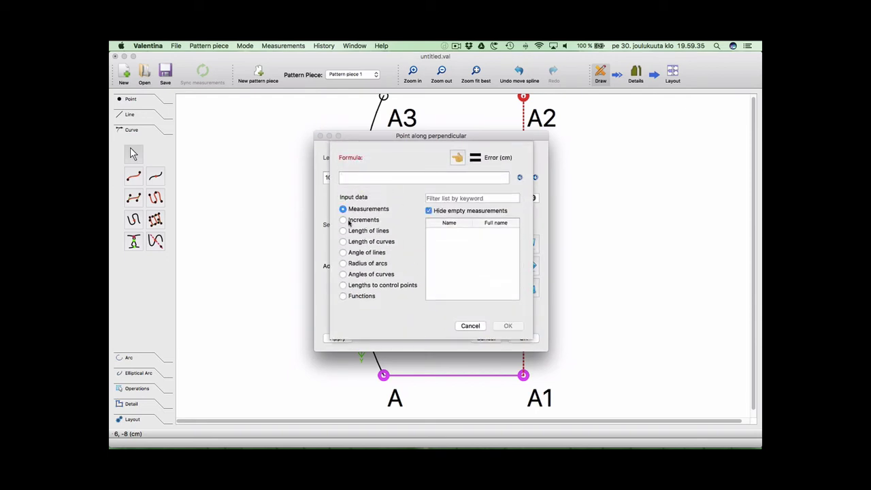
pyautogui.click(349, 222)
pyautogui.doubleClick(446, 235)
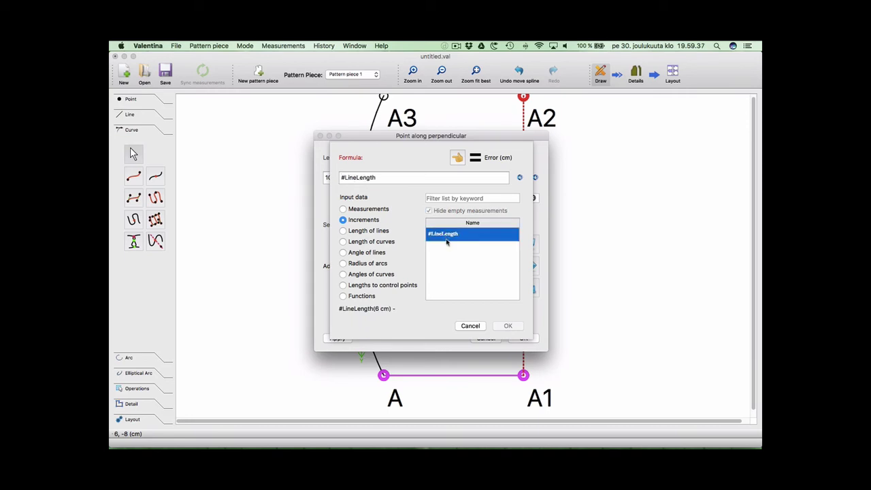
pyautogui.click(513, 328)
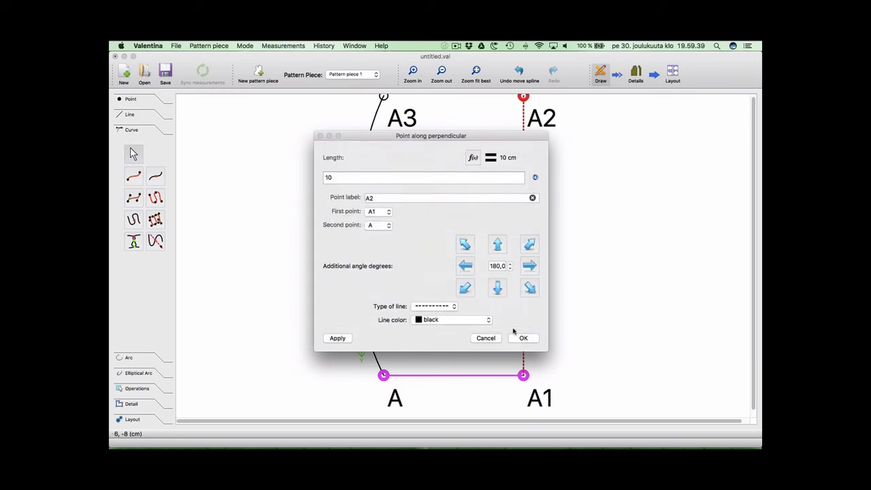
pyautogui.click(524, 338)
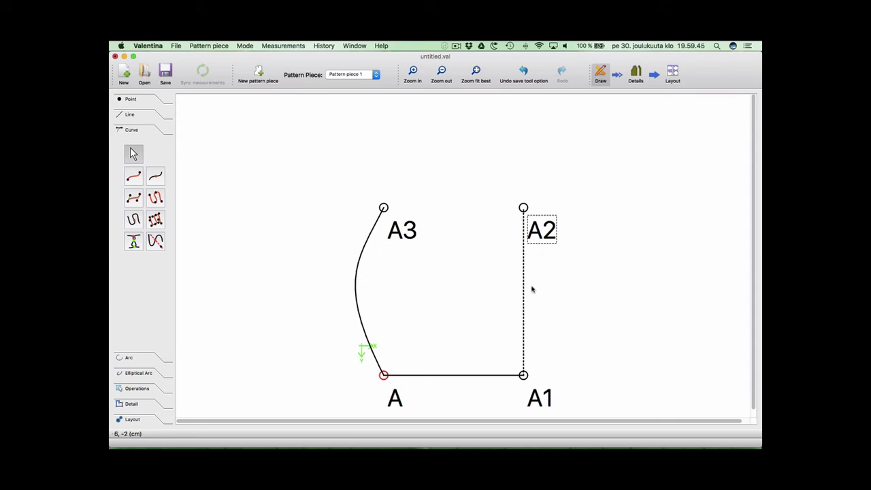
# Change the #LineLength increment's formula from 6 to 8 in the Table of Variables
pyautogui.click(289, 49)
pyautogui.click(290, 57)
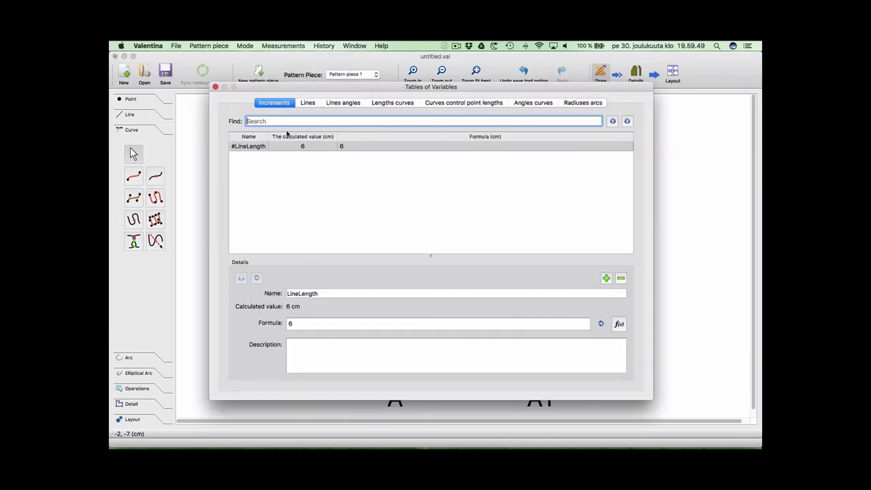
pyautogui.click(258, 151)
pyautogui.click(298, 321)
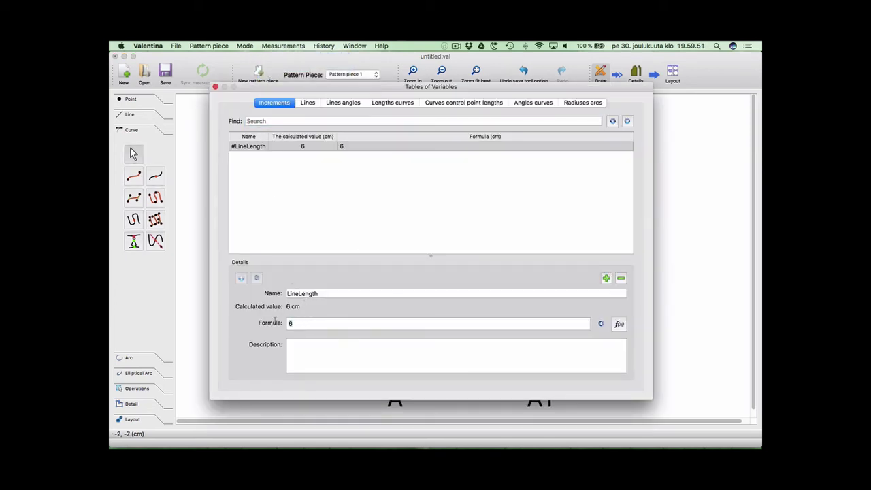
pyautogui.moveTo(343, 97); pyautogui.dragTo(200, 115)
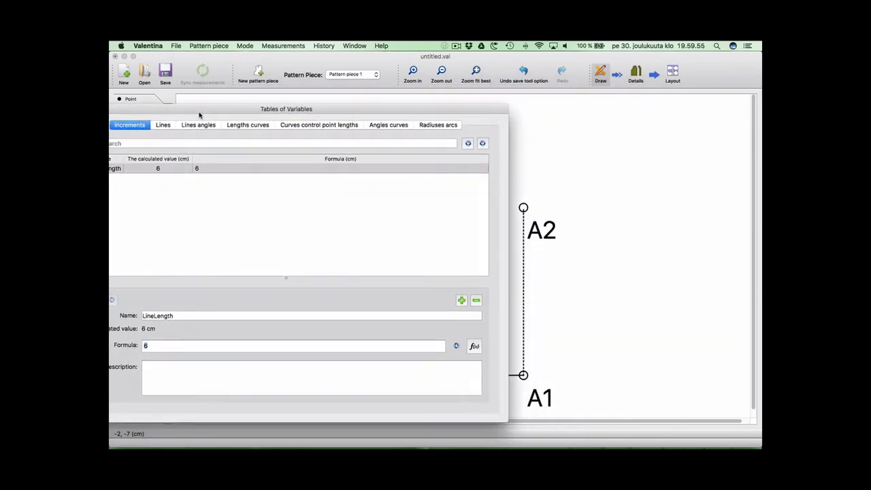
pyautogui.write('8')
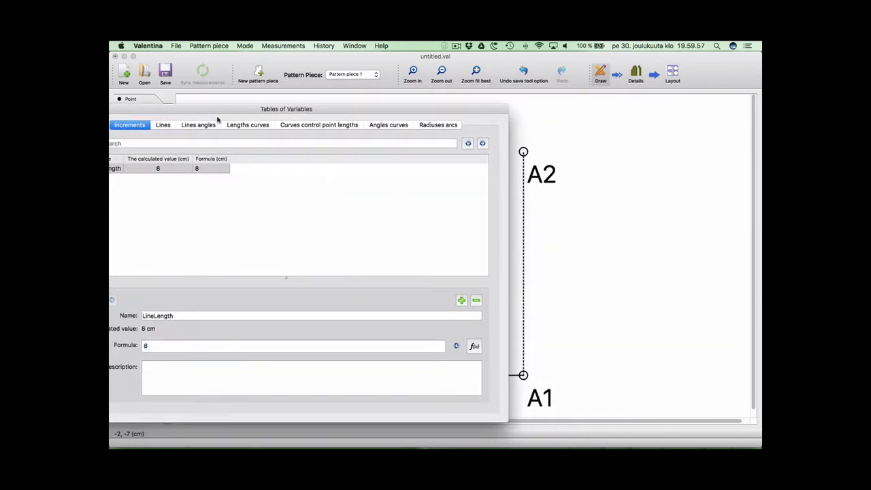
pyautogui.moveTo(220, 114); pyautogui.dragTo(318, 113)
pyautogui.click(165, 113)
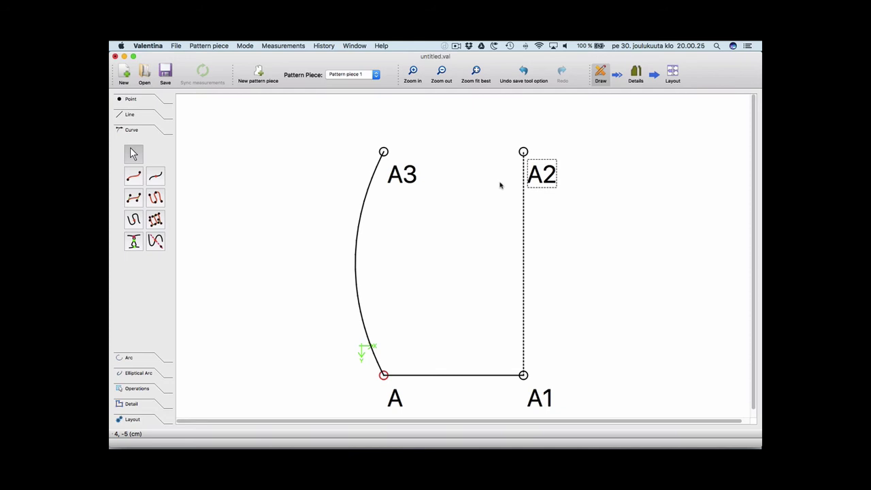
# Create a new individual measurements file in centimetres
pyautogui.click(286, 47)
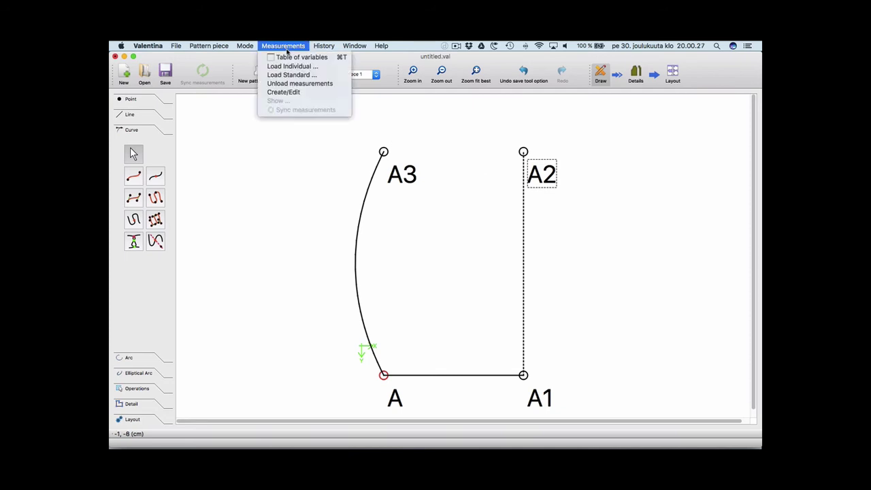
pyautogui.click(290, 94)
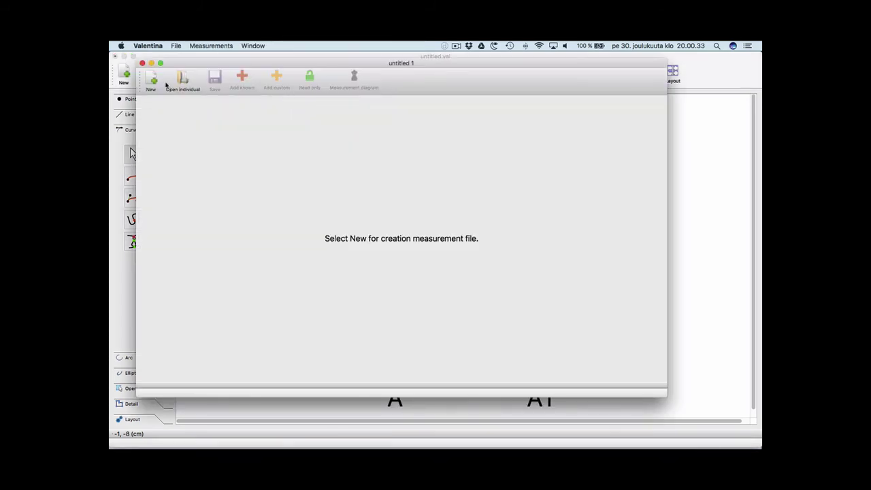
pyautogui.click(152, 80)
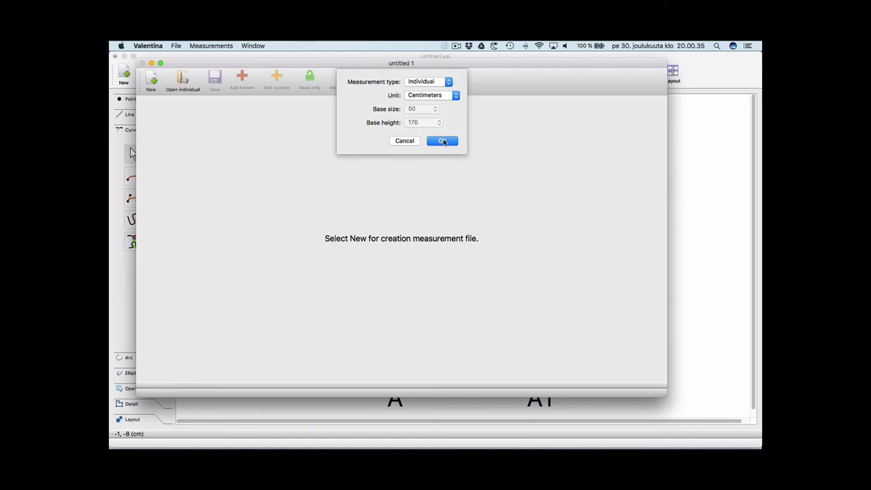
pyautogui.click(443, 141)
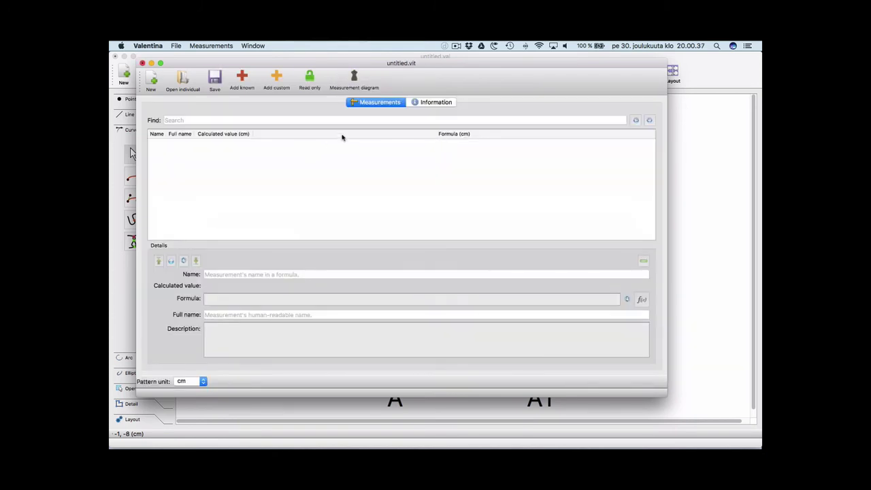
# Tick all A. Direct Height known measurements and preview the height, shoulder and head diagrams
pyautogui.click(241, 80)
pyautogui.click(258, 91)
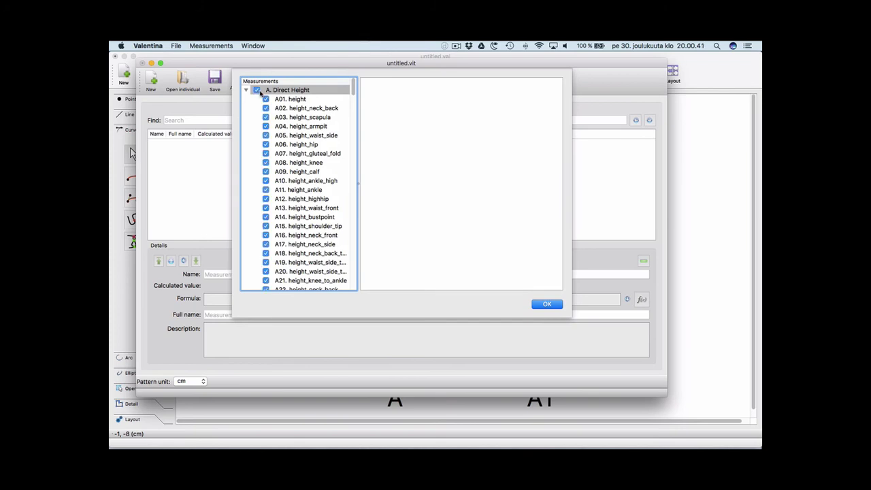
pyautogui.click(315, 100)
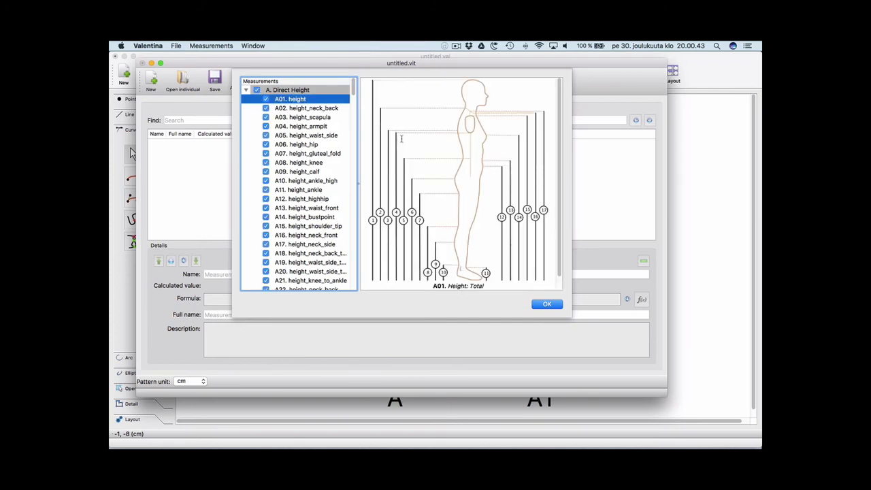
pyautogui.scroll(-10, 333, 201)
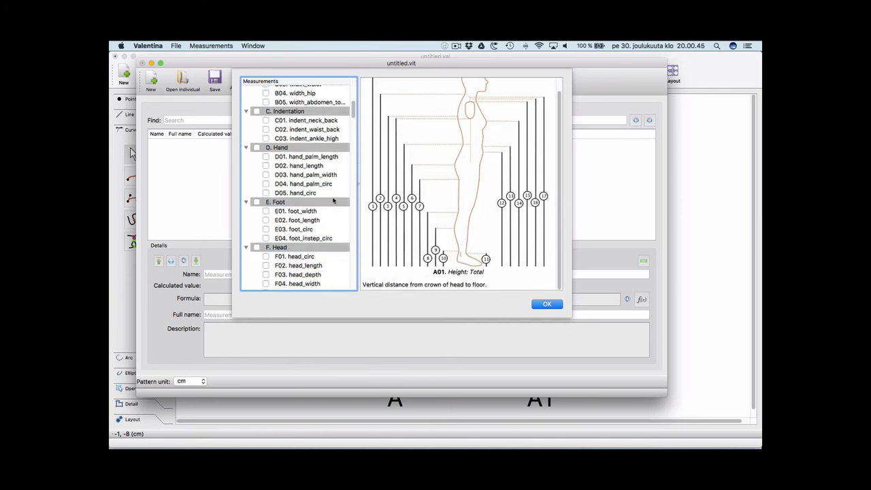
pyautogui.scroll(5, 334, 201)
pyautogui.click(303, 250)
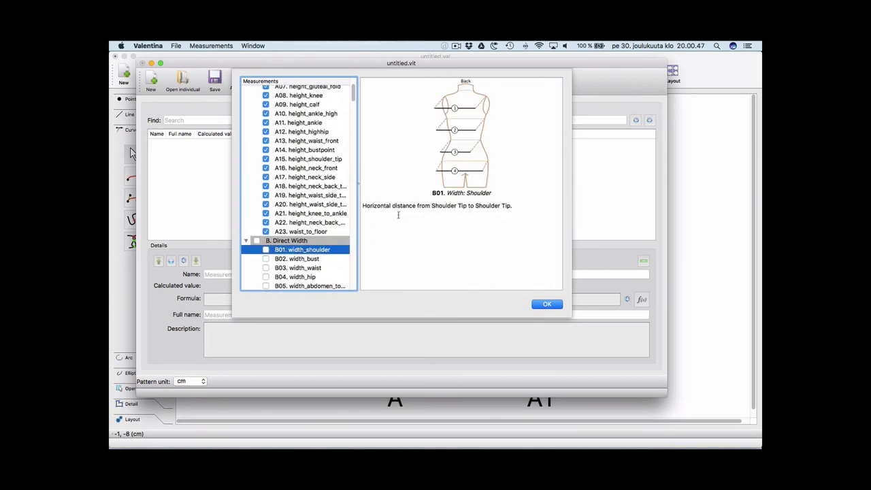
pyautogui.scroll(-10, 334, 246)
pyautogui.click(320, 180)
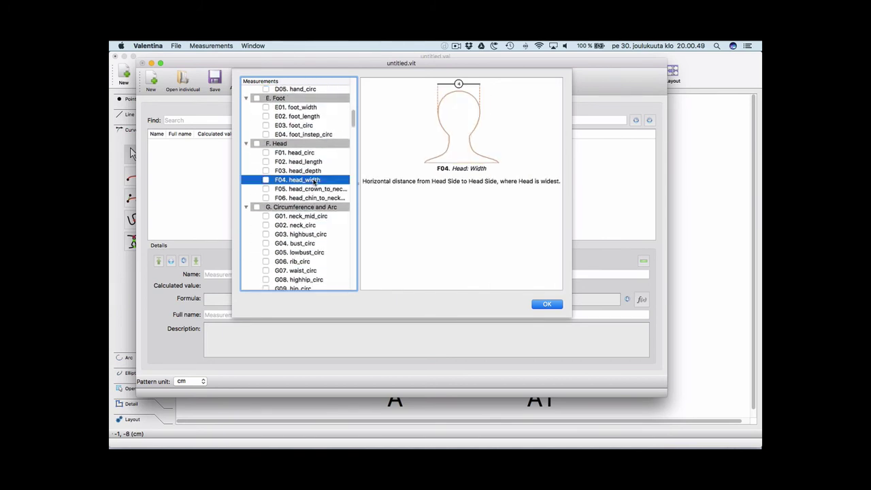
pyautogui.scroll(-2, 306, 232)
# Add the ticked measurements, then close untitled.vit choosing Don't Save
pyautogui.click(305, 243)
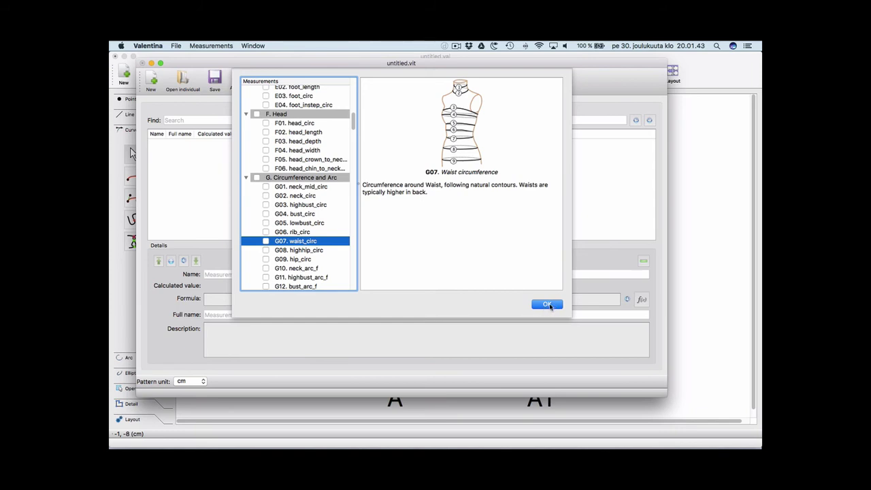
pyautogui.click(548, 305)
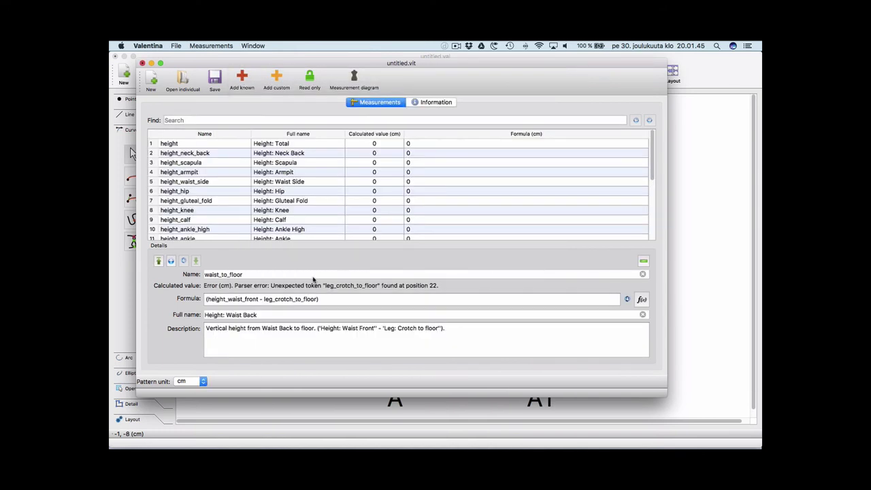
pyautogui.click(142, 64)
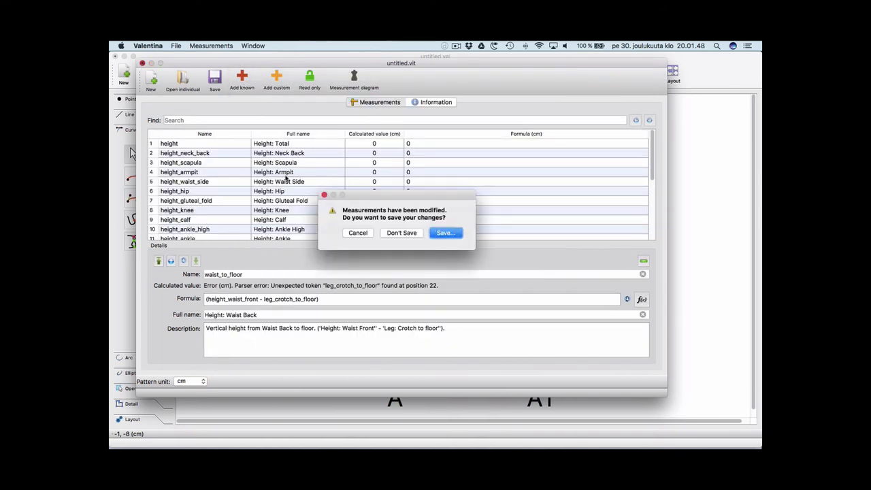
pyautogui.click(411, 236)
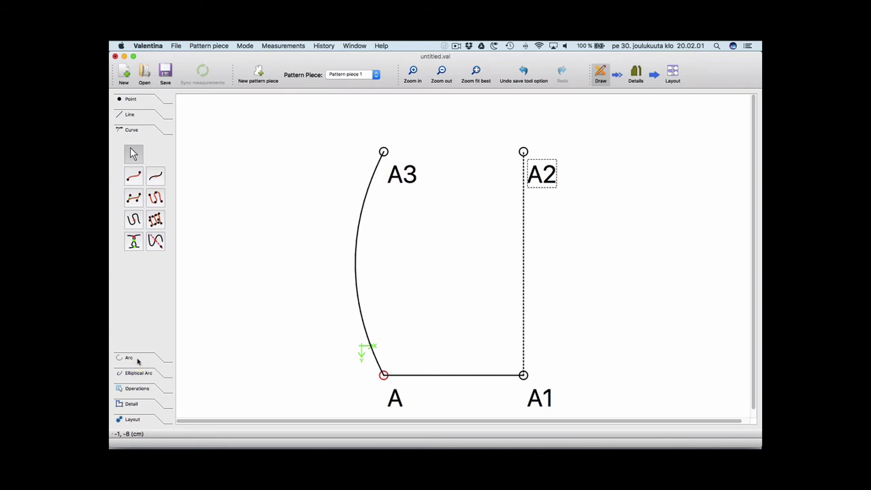
# Browse the arc, elliptical arc and operations toolboxes, then attempt Detail mode, triggering the workpiece warning
pyautogui.click(137, 360)
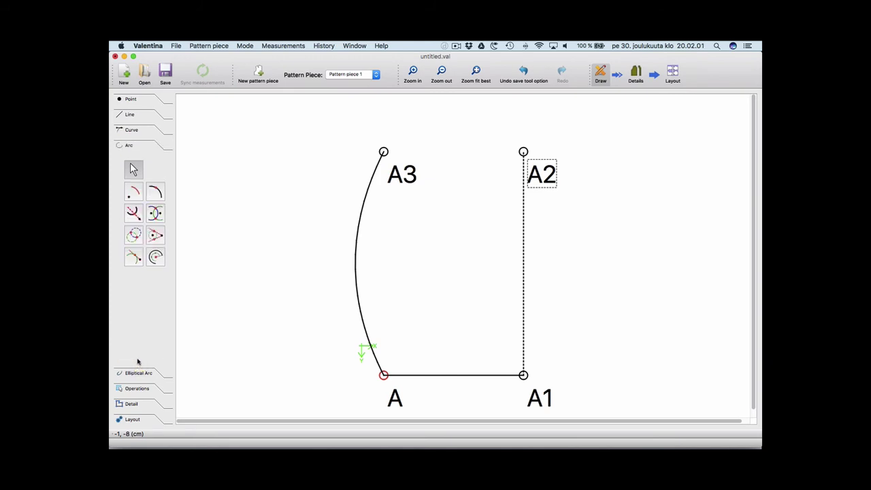
pyautogui.click(146, 374)
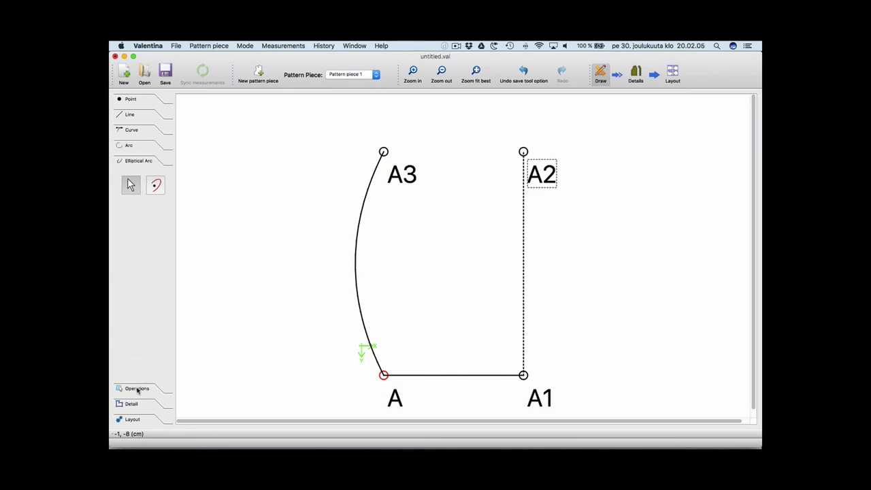
pyautogui.click(139, 388)
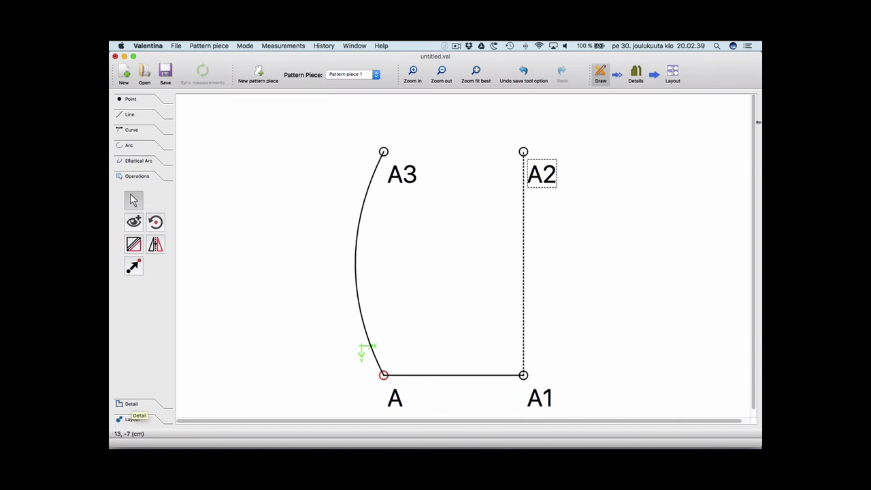
pyautogui.click(637, 77)
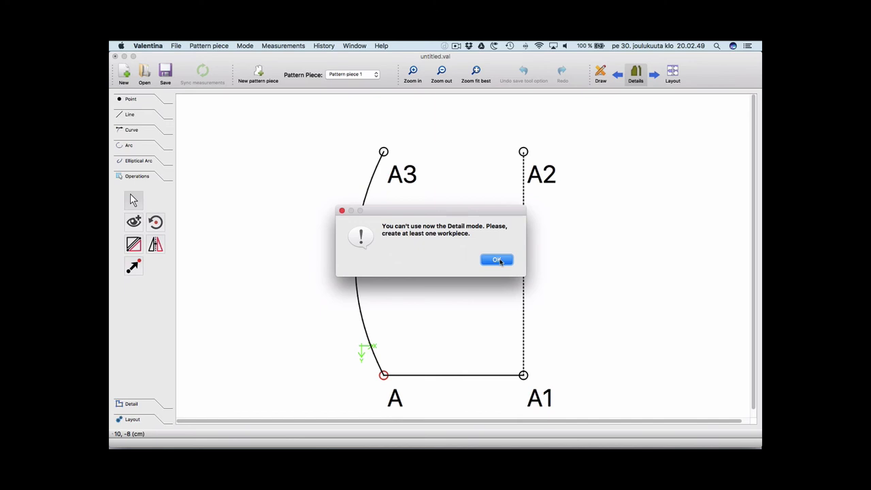
# Dismiss the detail mode warning and start a new workpiece with point A as its first point
pyautogui.click(498, 260)
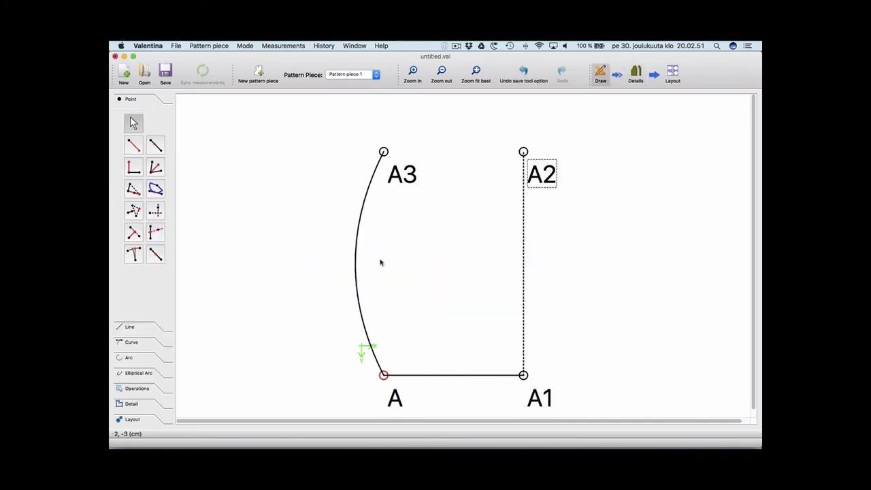
pyautogui.click(136, 405)
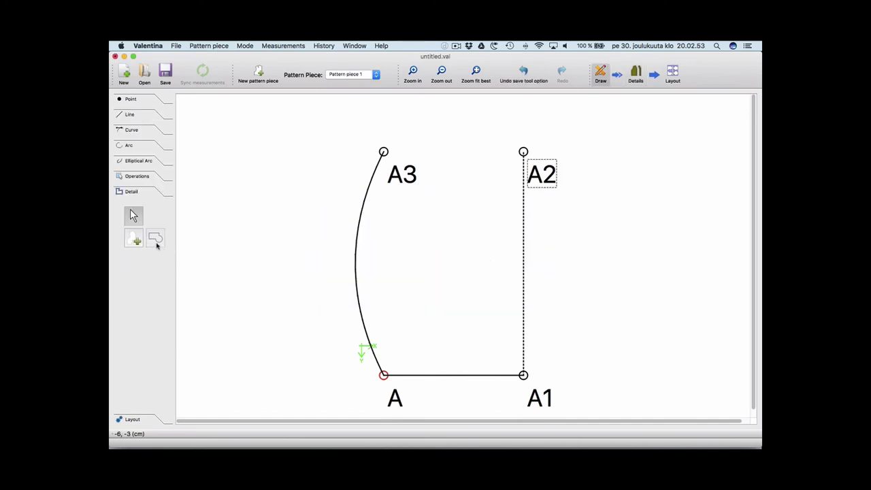
pyautogui.click(134, 240)
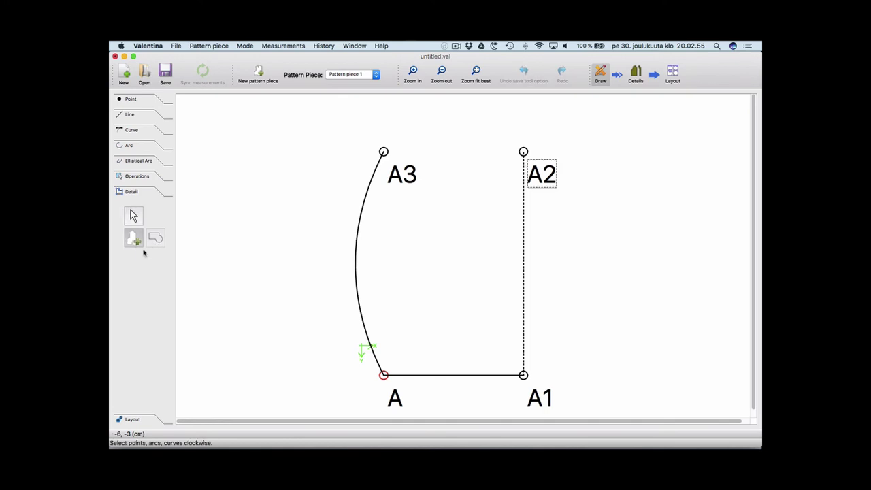
pyautogui.click(393, 397)
pyautogui.press('Return')
# Add the curve Spl_A3_A to the outline and reverse it so the outline runs clockwise
pyautogui.moveTo(500, 138); pyautogui.dragTo(696, 119)
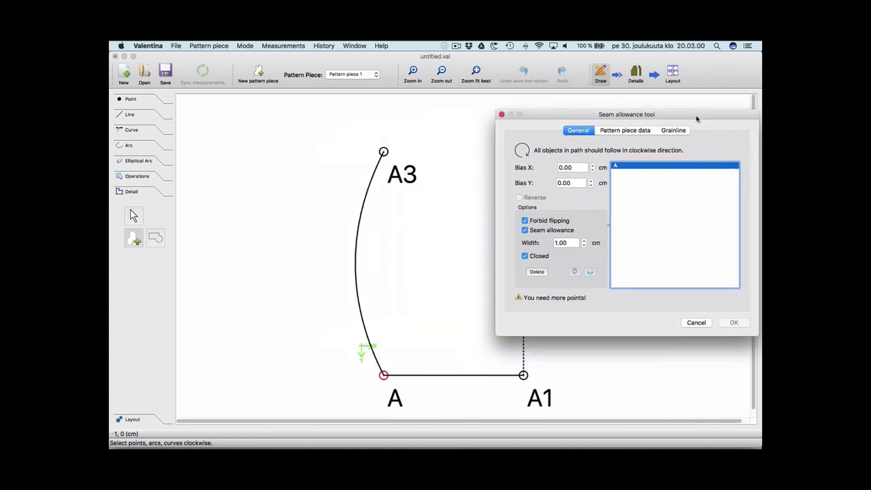
pyautogui.click(356, 236)
pyautogui.click(357, 237)
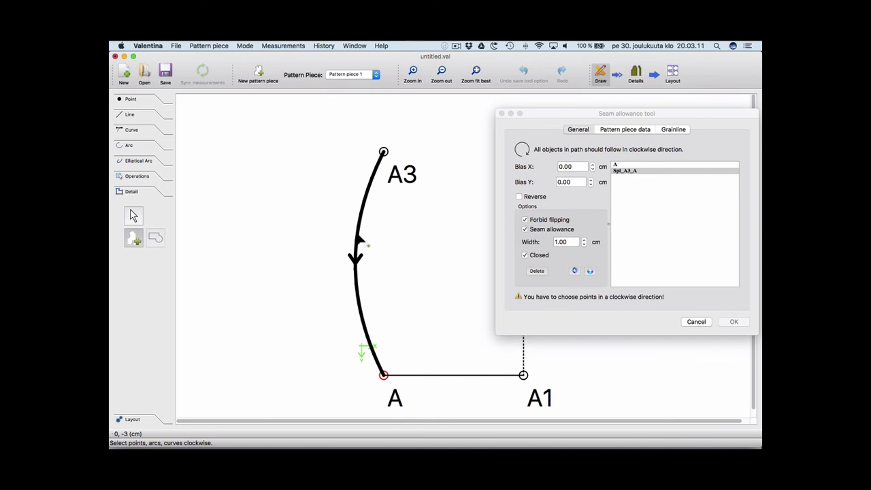
pyautogui.click(520, 197)
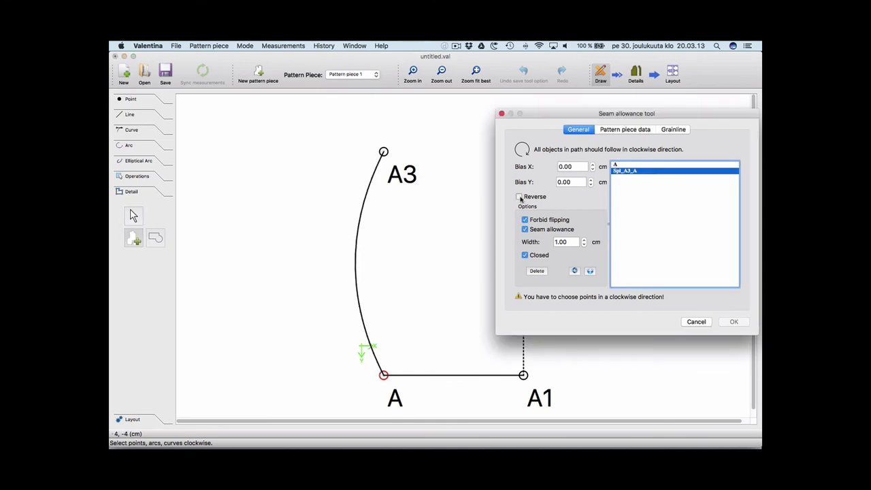
pyautogui.click(520, 197)
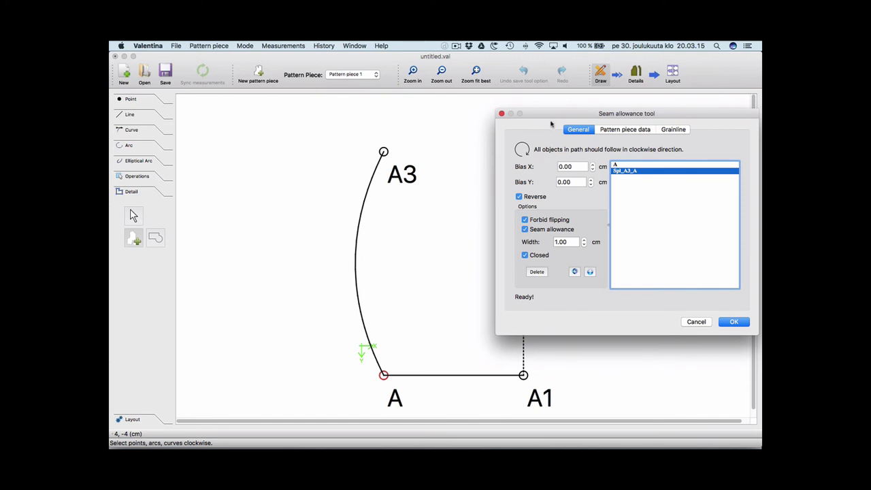
# Add points A3, A2 and A1 to complete the piece path
pyautogui.moveTo(552, 121); pyautogui.dragTo(221, 198)
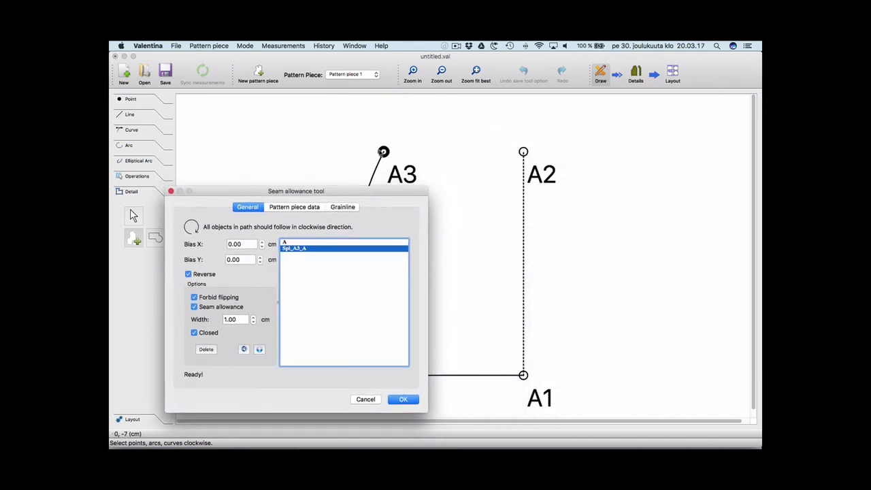
pyautogui.click(384, 152)
pyautogui.click(524, 152)
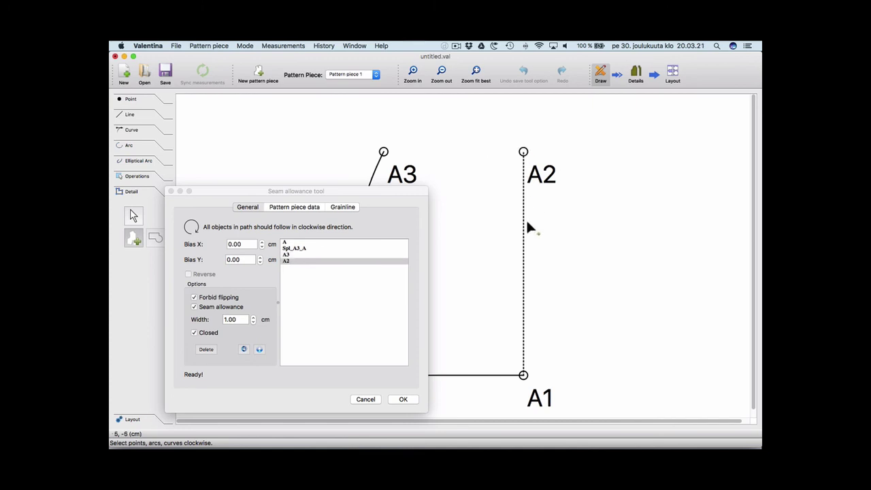
pyautogui.click(523, 375)
pyautogui.moveTo(331, 195); pyautogui.dragTo(651, 117)
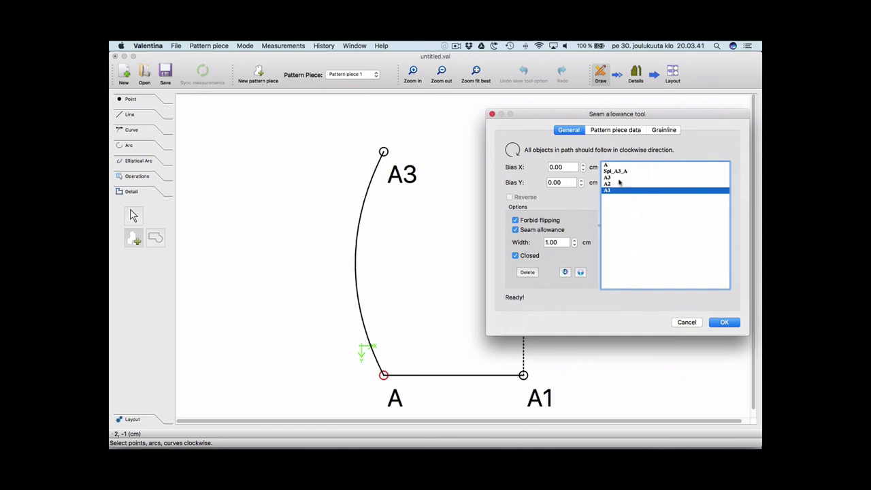
# Review the Pattern piece data and Grainline tabs, then confirm the workpiece into Pattern piece 1
pyautogui.click(616, 132)
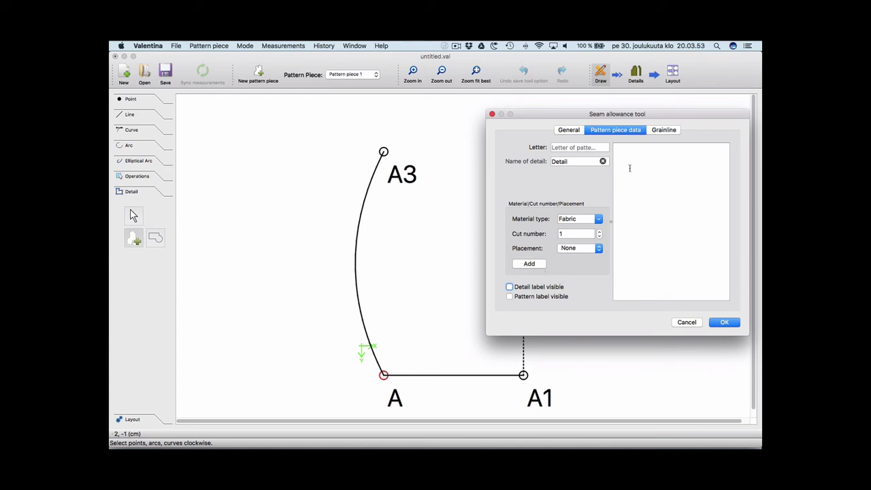
pyautogui.click(669, 132)
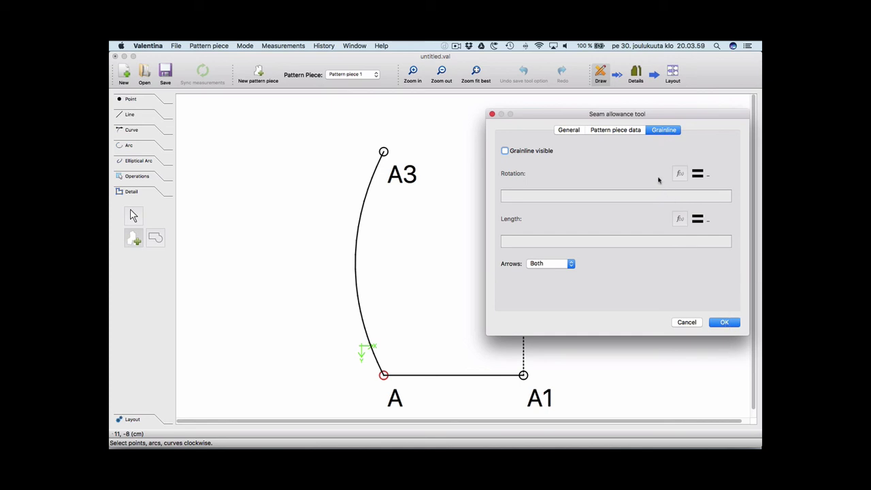
pyautogui.click(568, 134)
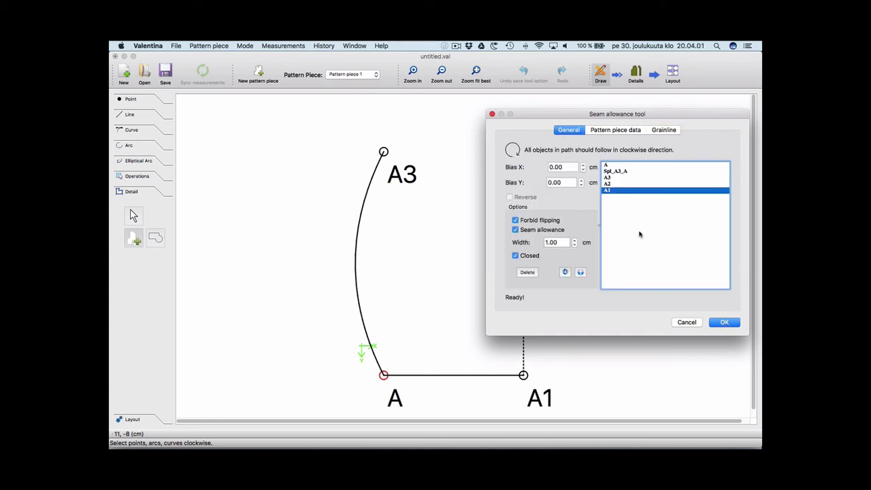
pyautogui.click(725, 321)
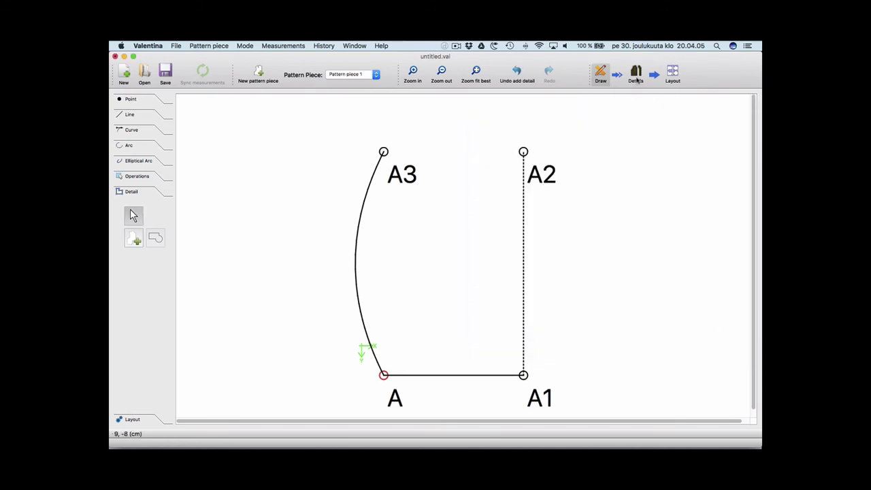
# Show the workpiece in Details mode, then open Create a layout with the Roll 24in template
pyautogui.click(636, 85)
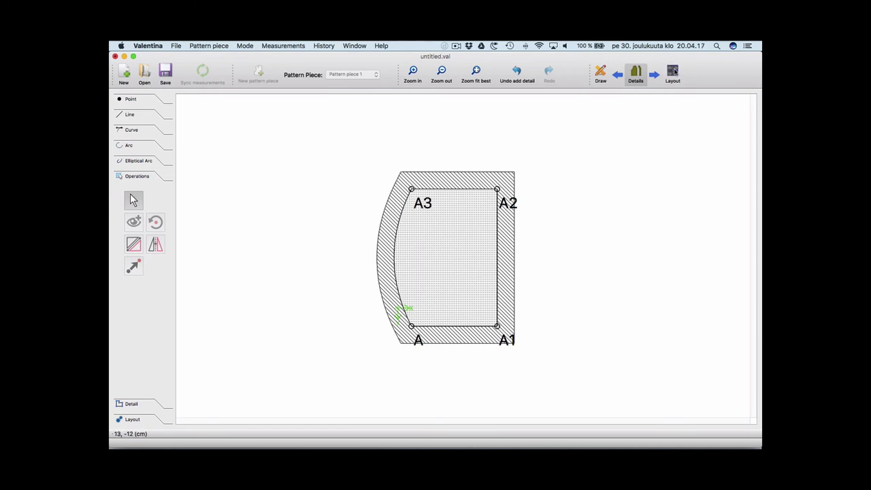
pyautogui.click(674, 71)
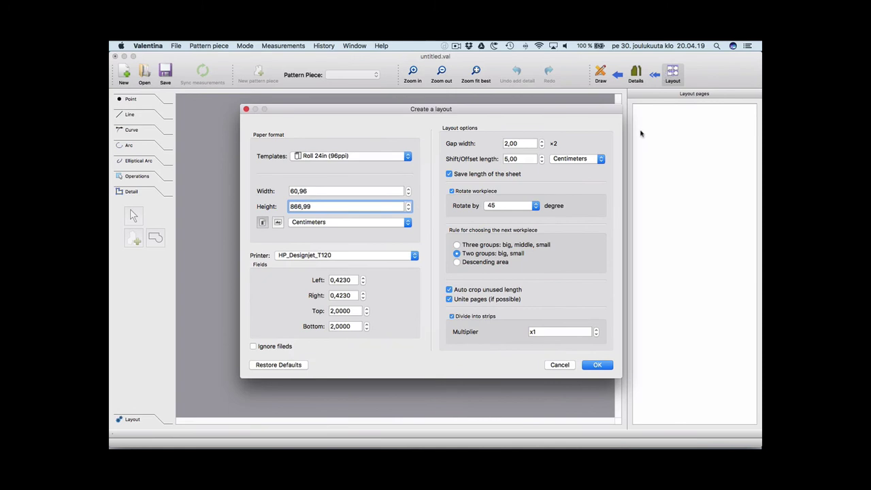
# Generate the one-page roll layout despite the margin warning, then bring up the File > Layout submenu
pyautogui.click(592, 368)
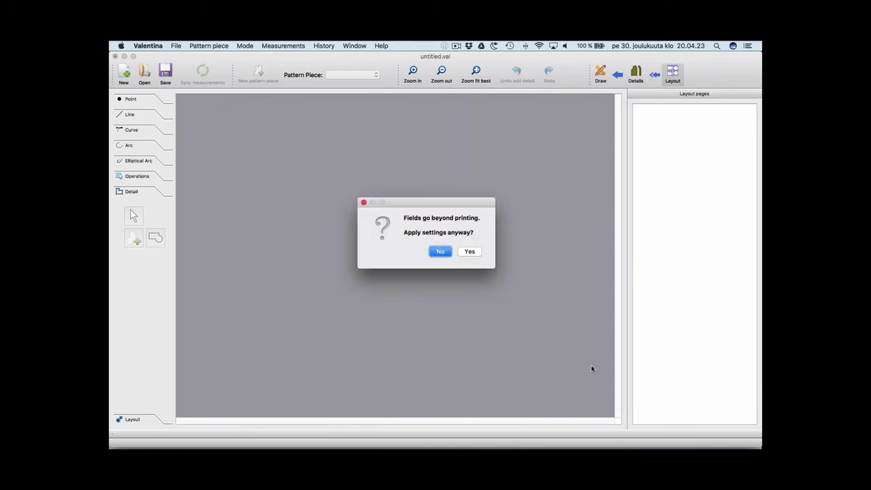
pyautogui.click(470, 252)
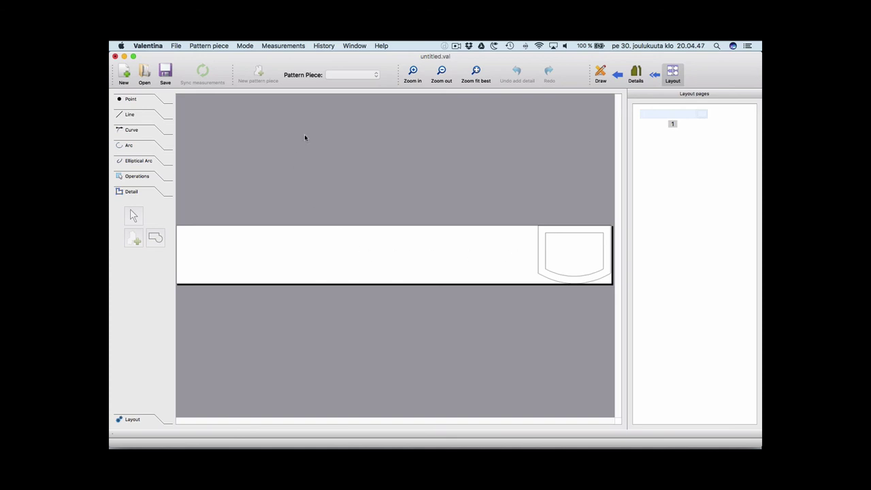
pyautogui.click(178, 46)
pyautogui.moveTo(182, 103)
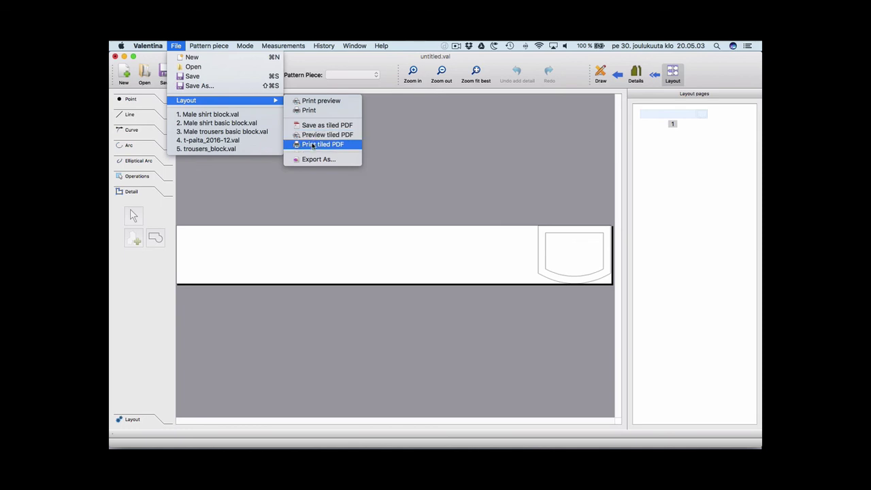
pyautogui.click(319, 161)
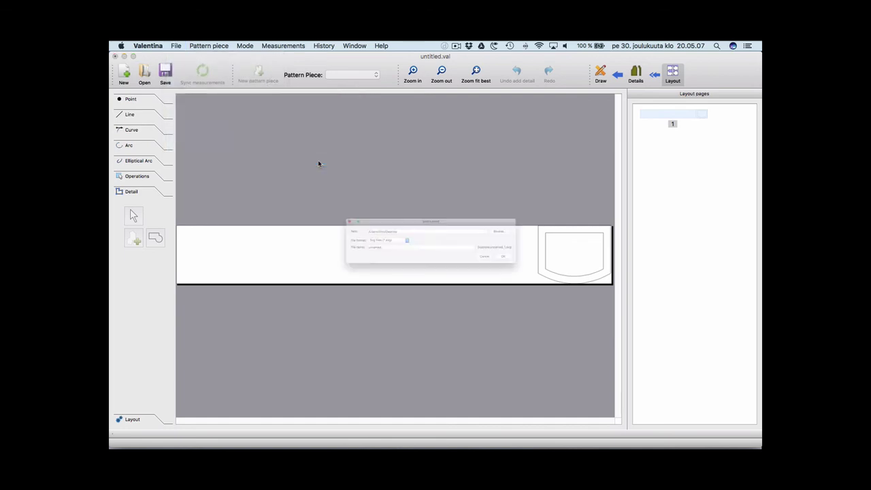
pyautogui.click(383, 241)
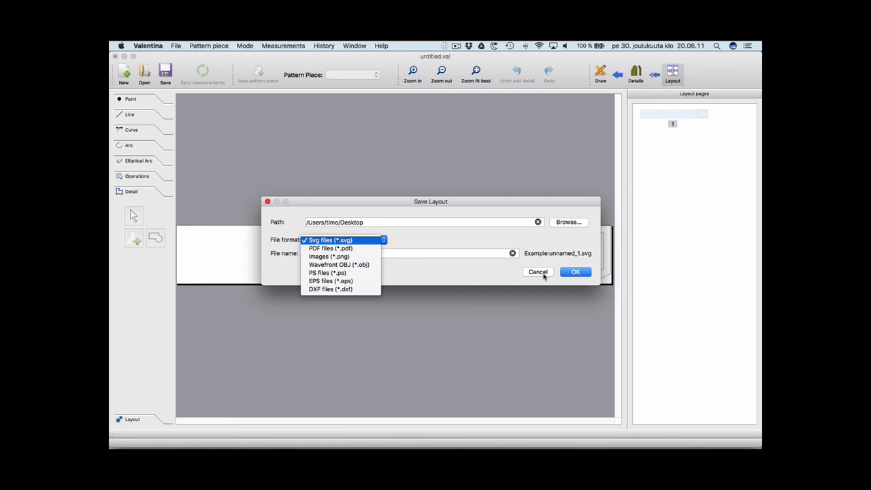
pyautogui.press('Escape')
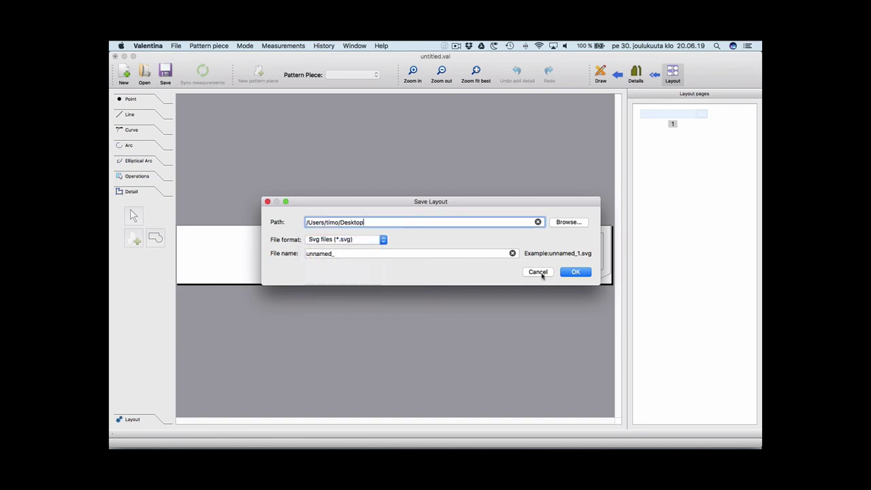
pyautogui.click(541, 273)
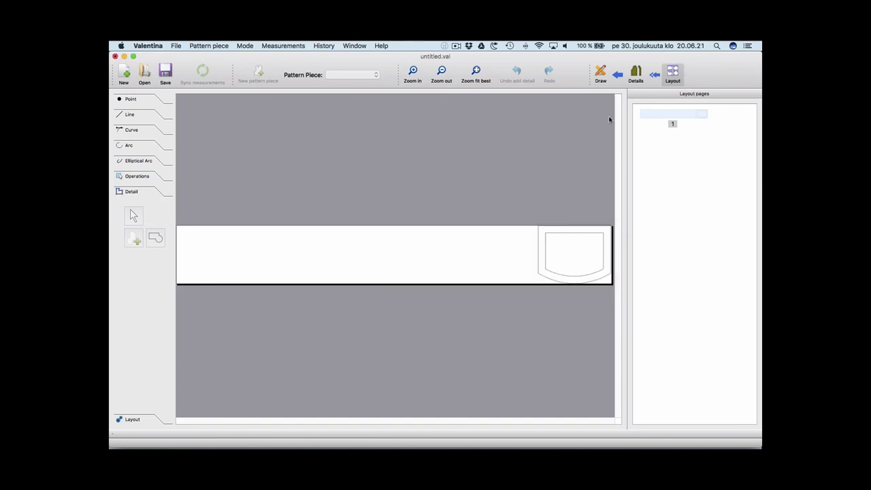
# Switch back to Draw mode to show the A, A1, A2, A3 draft
pyautogui.click(601, 72)
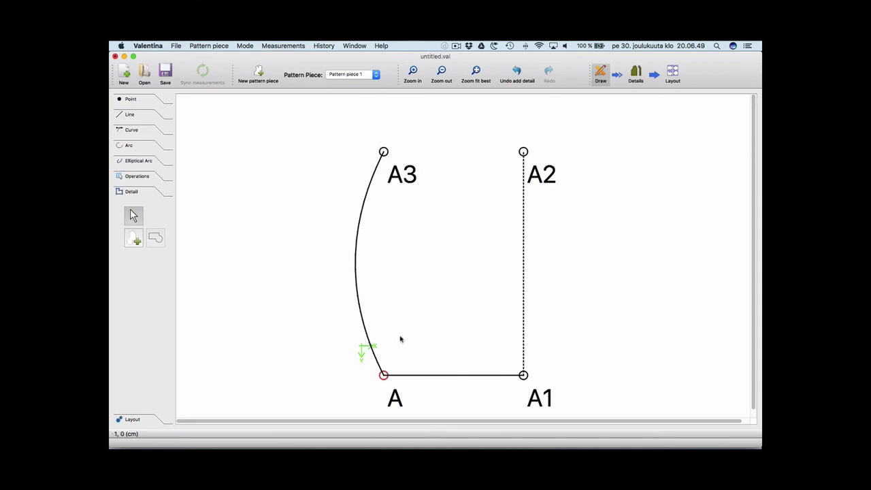
# Open the settings dialog for point A2
pyautogui.scroll(-1, 471, 361)
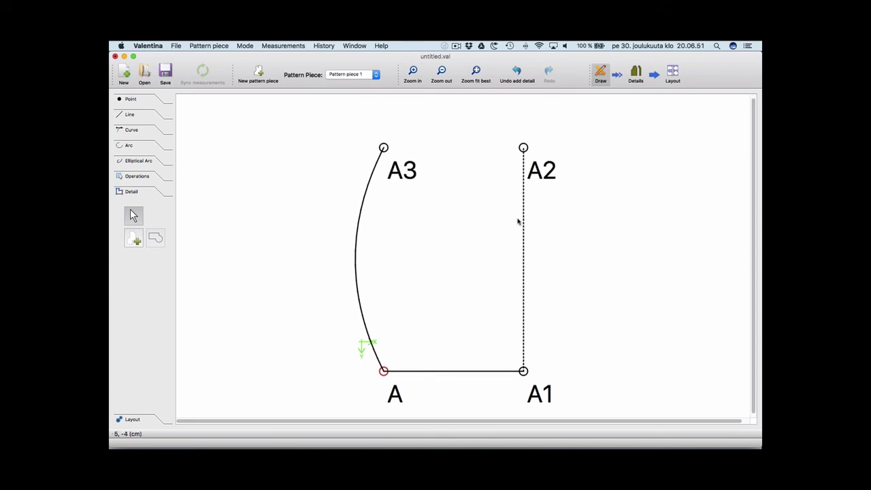
pyautogui.rightClick(543, 182)
pyautogui.rightClick(549, 175)
pyautogui.click(562, 178)
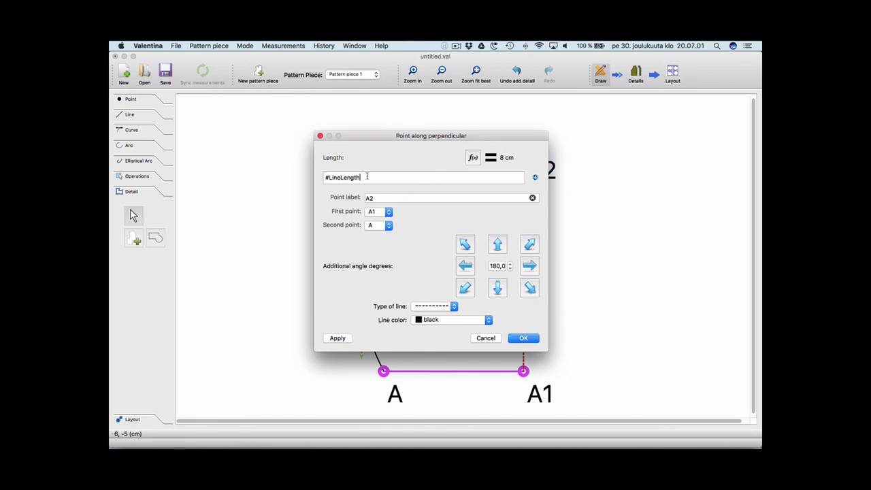
# Open the formula editor for A2's length and browse the built-in functions list
pyautogui.click(375, 175)
pyautogui.click(473, 158)
pyautogui.click(368, 297)
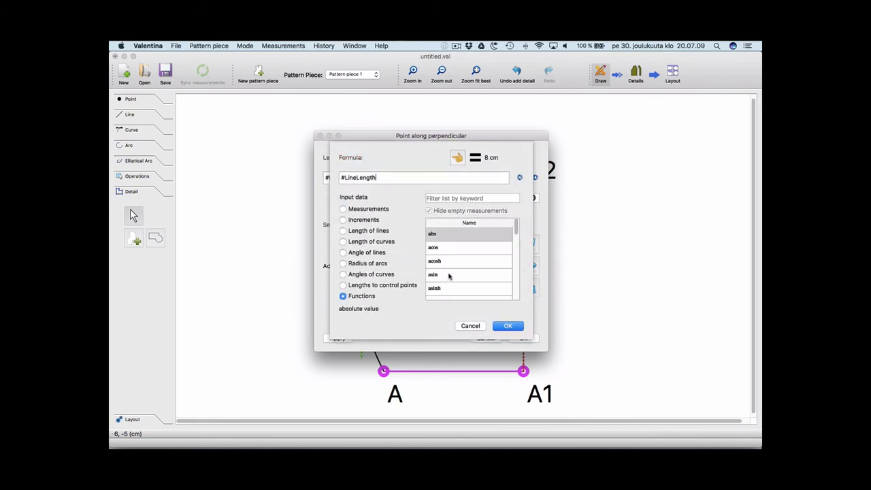
pyautogui.scroll(-3, 455, 274)
pyautogui.moveTo(517, 243)
pyautogui.mouseDown()
pyautogui.moveTo(515, 291)
pyautogui.moveTo(517, 228)
pyautogui.moveTo(516, 236)
pyautogui.mouseUp()
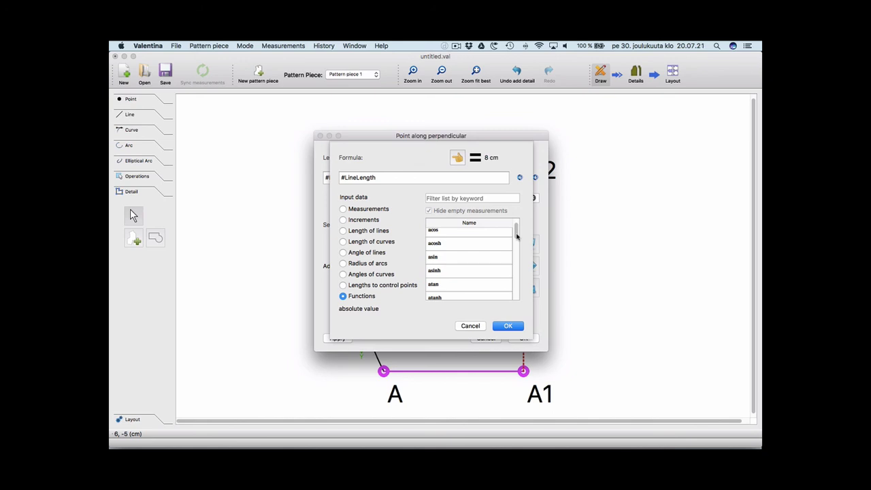